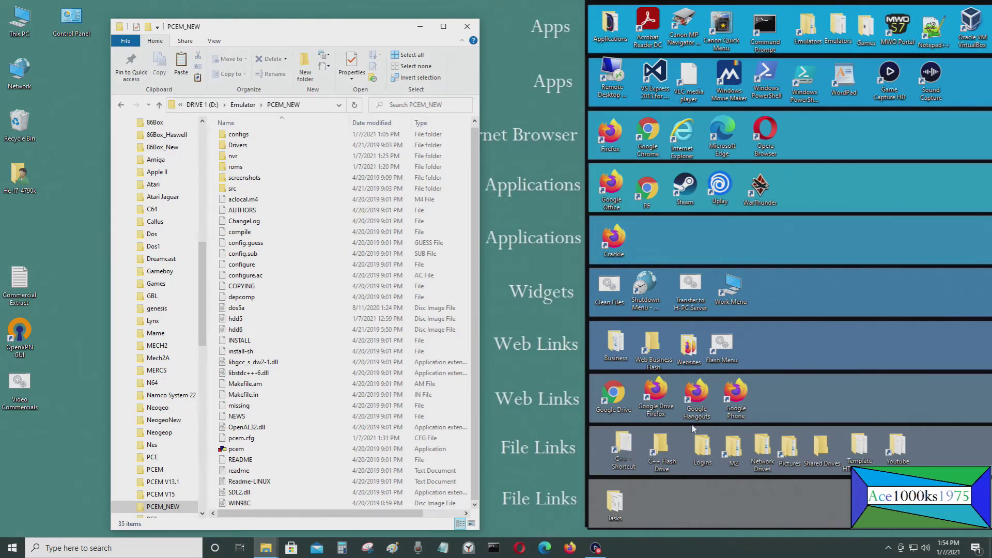
# Step: Examine the dos5a and hdd5 disc image files in the PCEM_NEW folder and compare their sizes
pyautogui.click(265, 310)
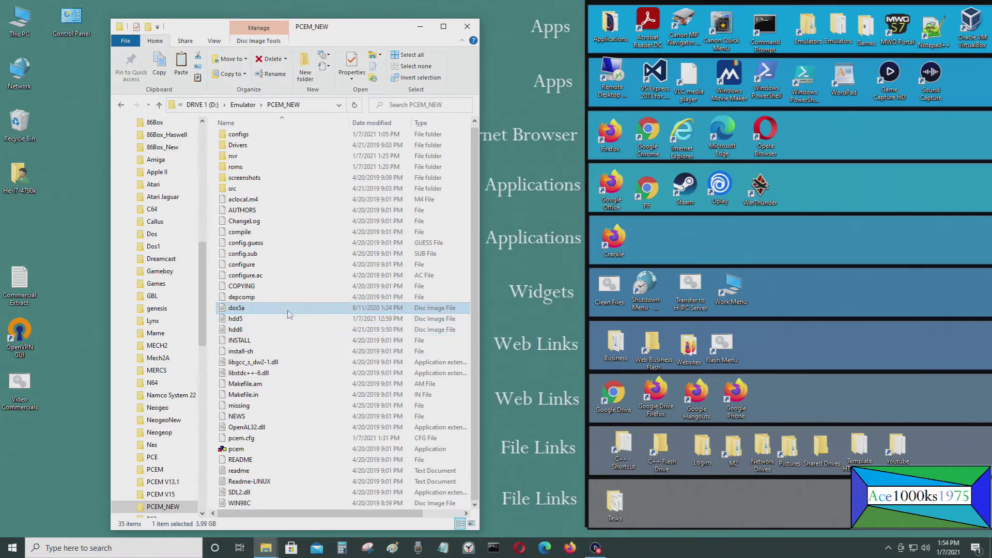
pyautogui.click(329, 319)
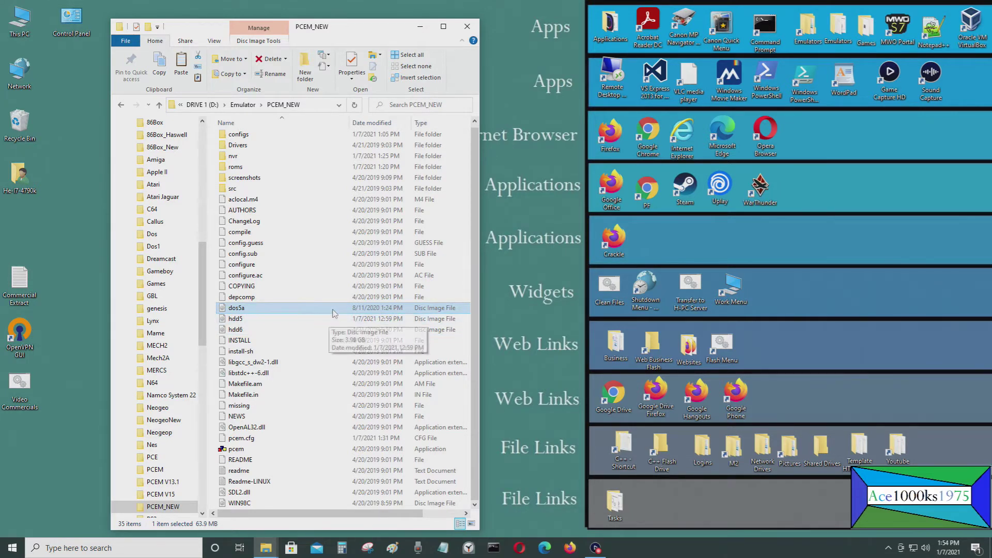
pyautogui.click(328, 309)
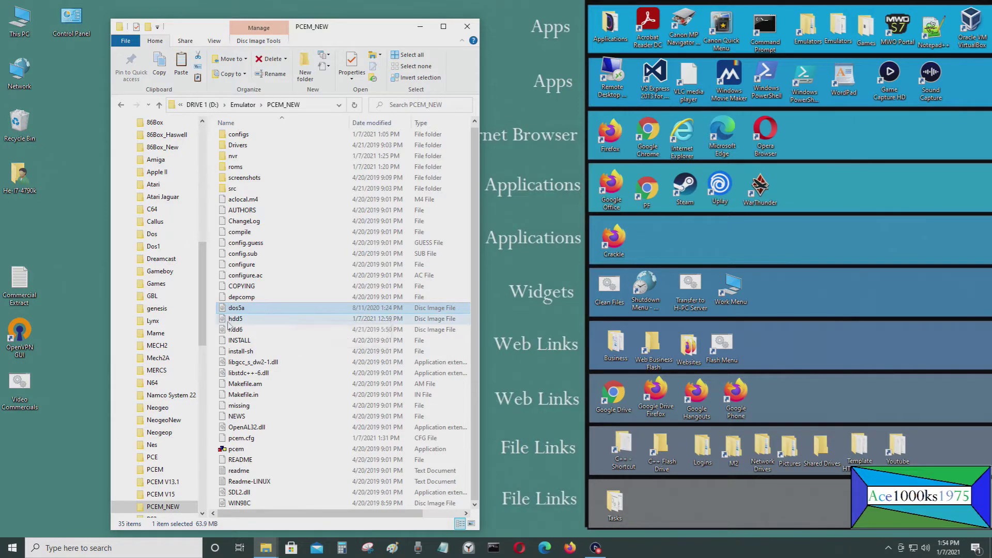
pyautogui.click(271, 319)
pyautogui.click(227, 309)
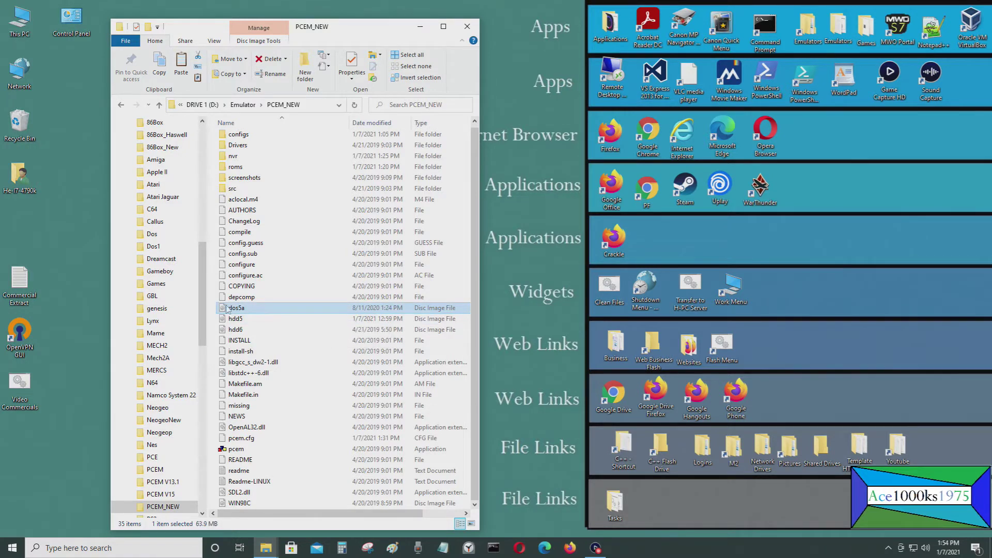
pyautogui.click(261, 318)
pyautogui.click(261, 310)
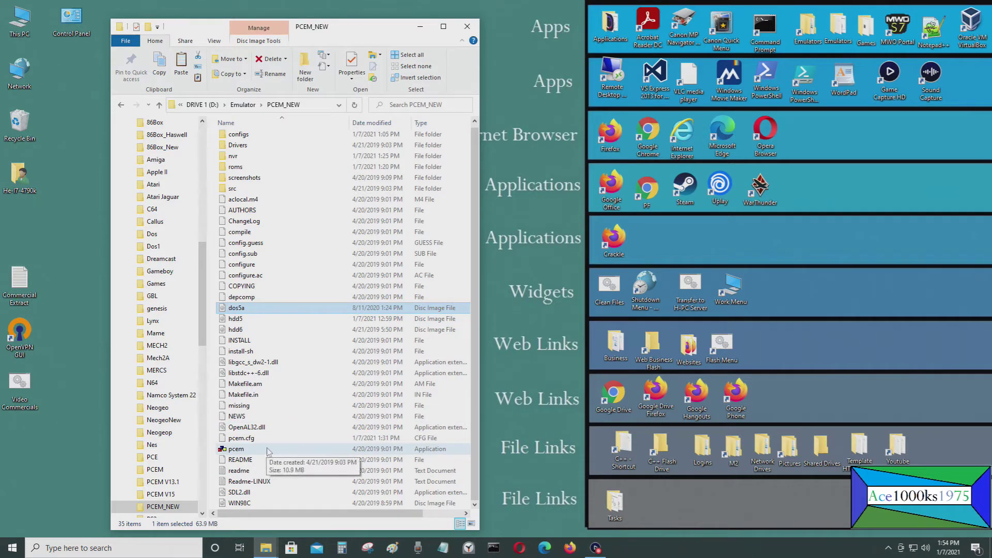
pyautogui.click(267, 318)
pyautogui.click(269, 310)
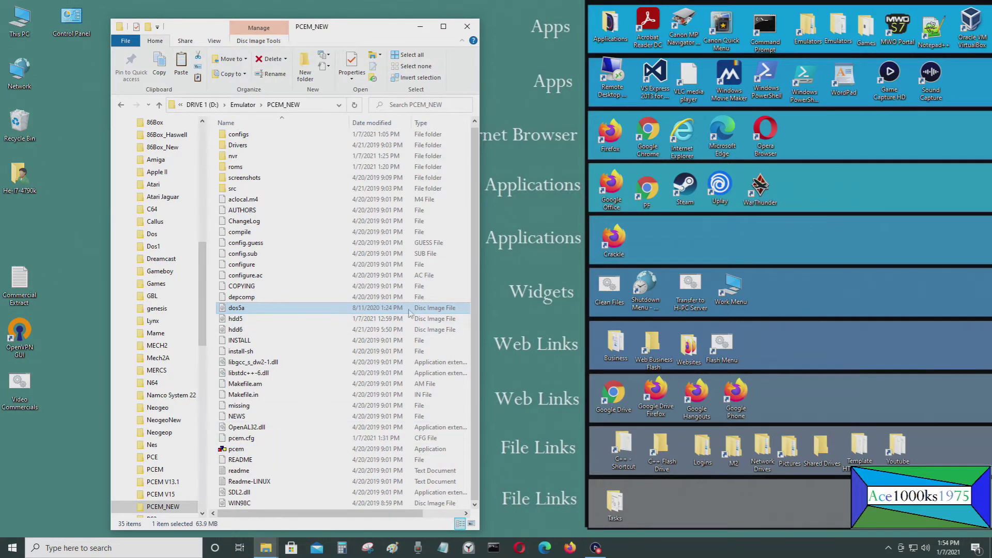
pyautogui.click(368, 317)
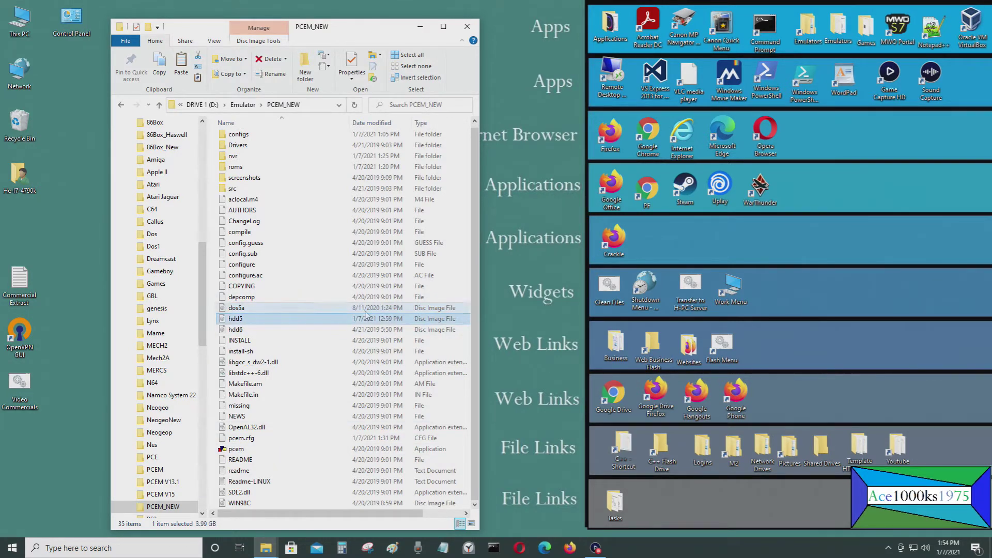
pyautogui.click(365, 309)
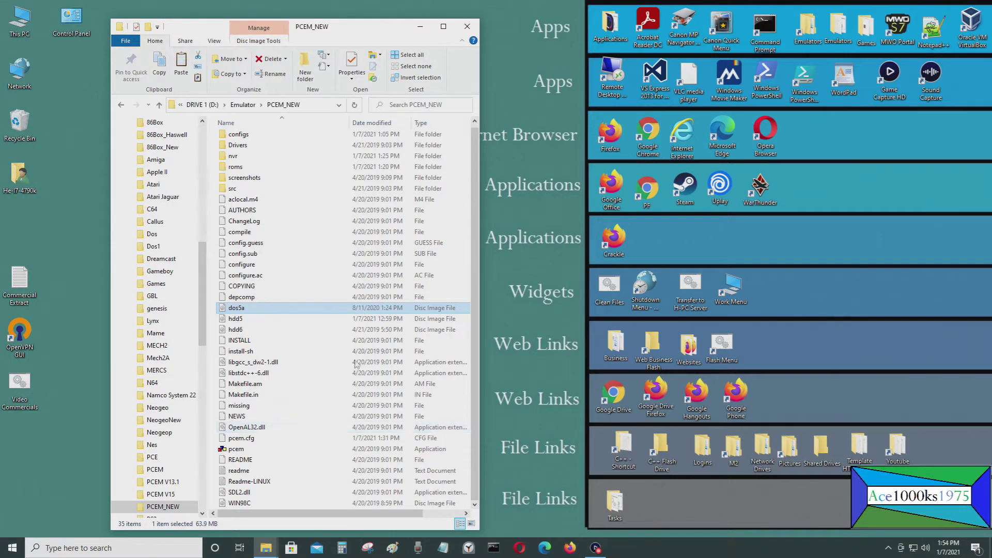
pyautogui.click(335, 317)
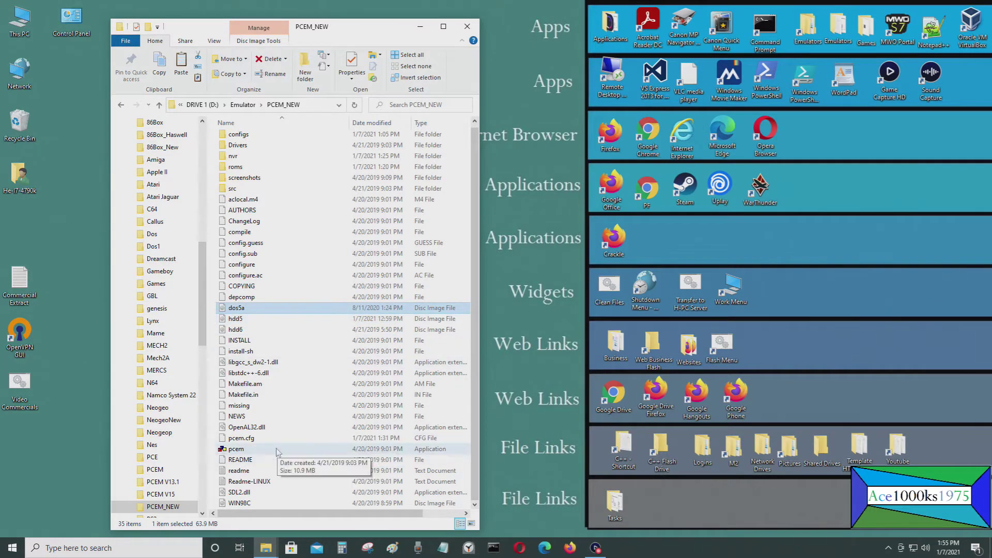
# Step: Launch pcem from the PCEM_NEW folder and create a new machine configuration named 386SX
pyautogui.doubleClick(334, 449)
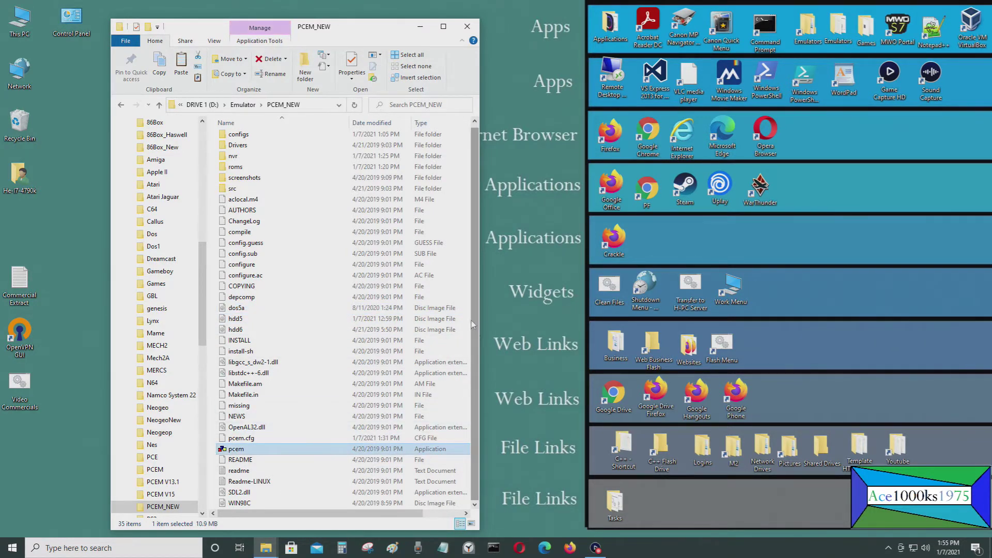
pyautogui.moveTo(509, 181); pyautogui.dragTo(411, 184)
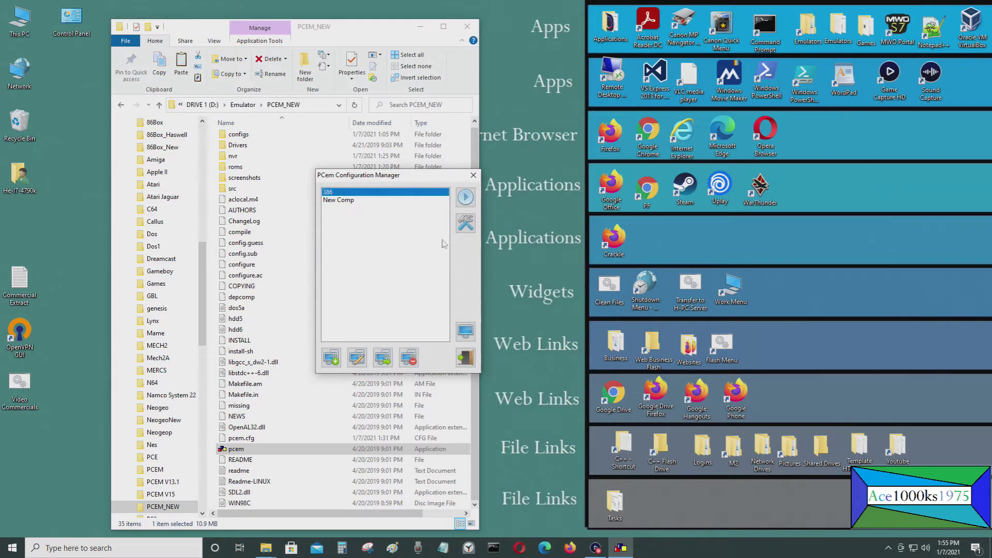
pyautogui.click(331, 358)
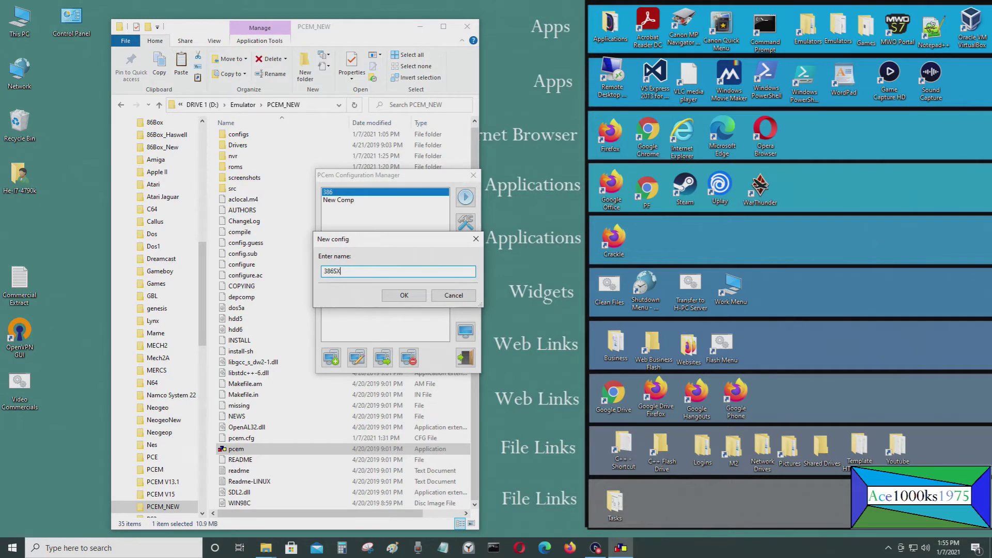
pyautogui.click(404, 295)
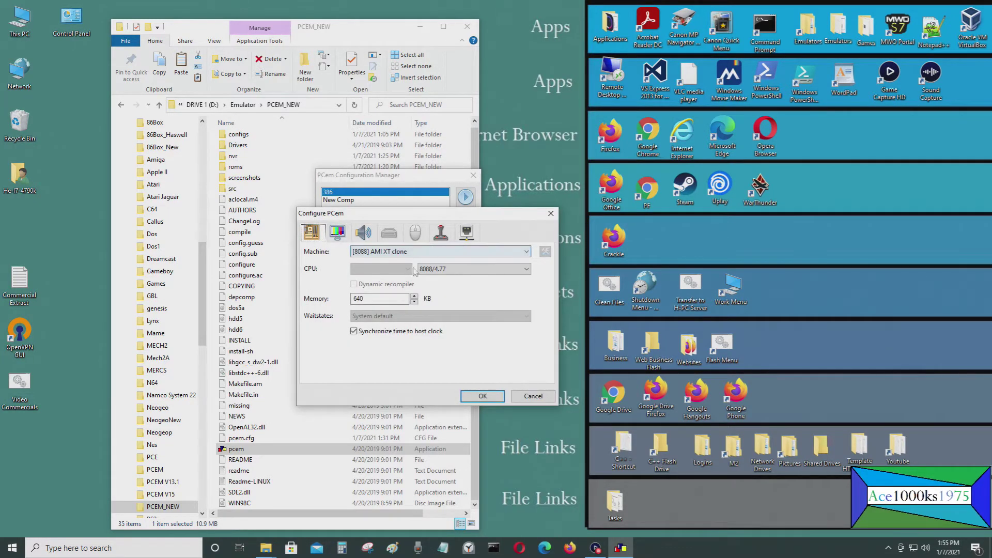
# Step: Check the machine choices and the ROM folders inside roms, and return to the PCEM_NEW folder
pyautogui.click(525, 252)
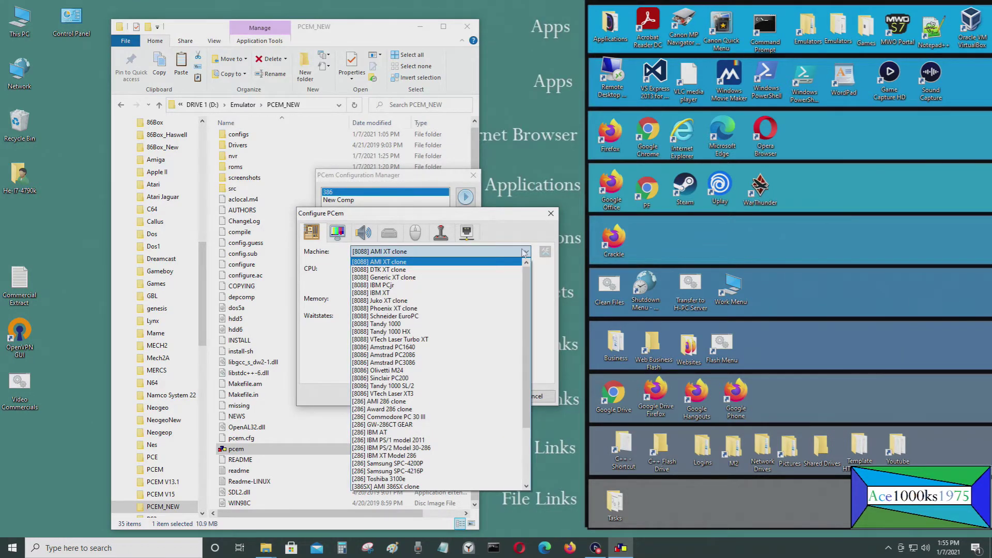
pyautogui.doubleClick(239, 170)
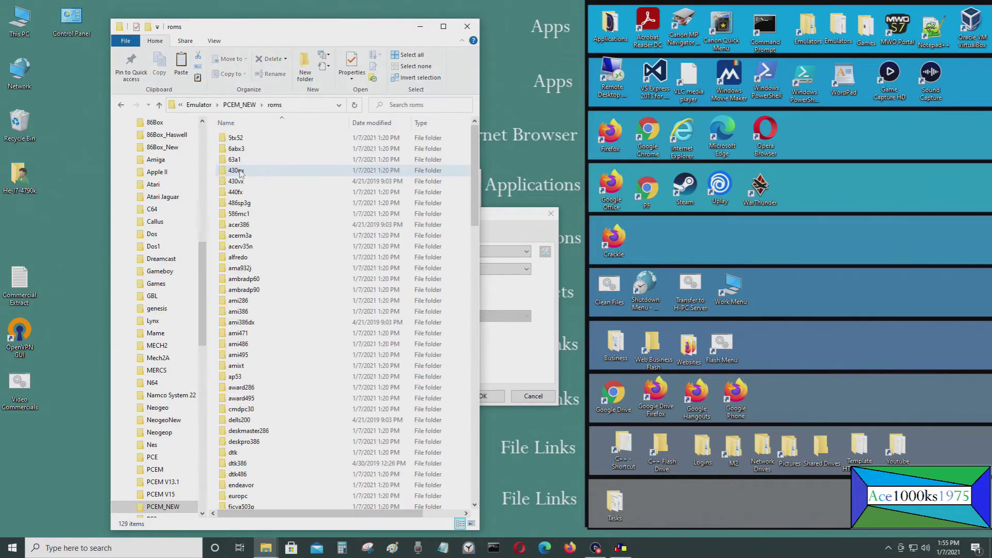
pyautogui.click(122, 106)
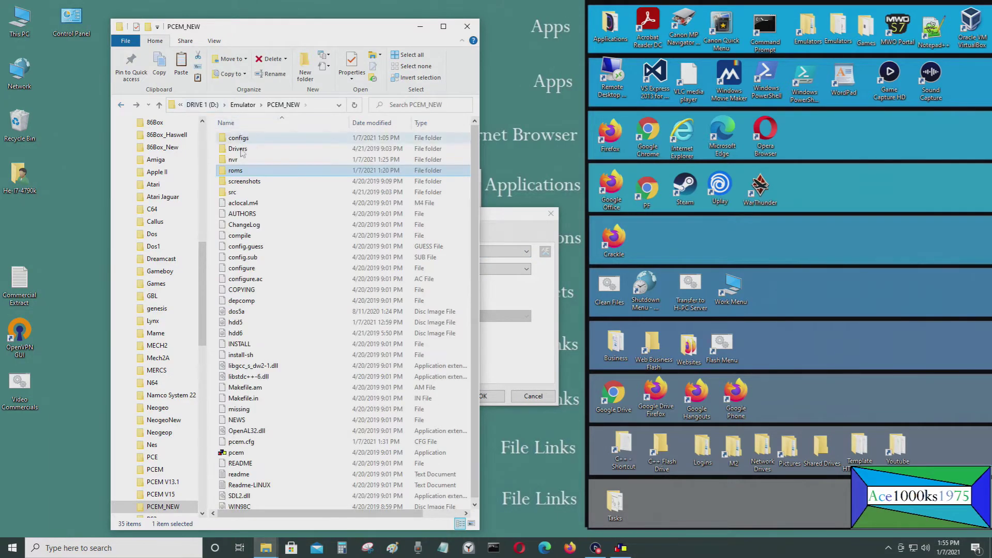
pyautogui.doubleClick(265, 173)
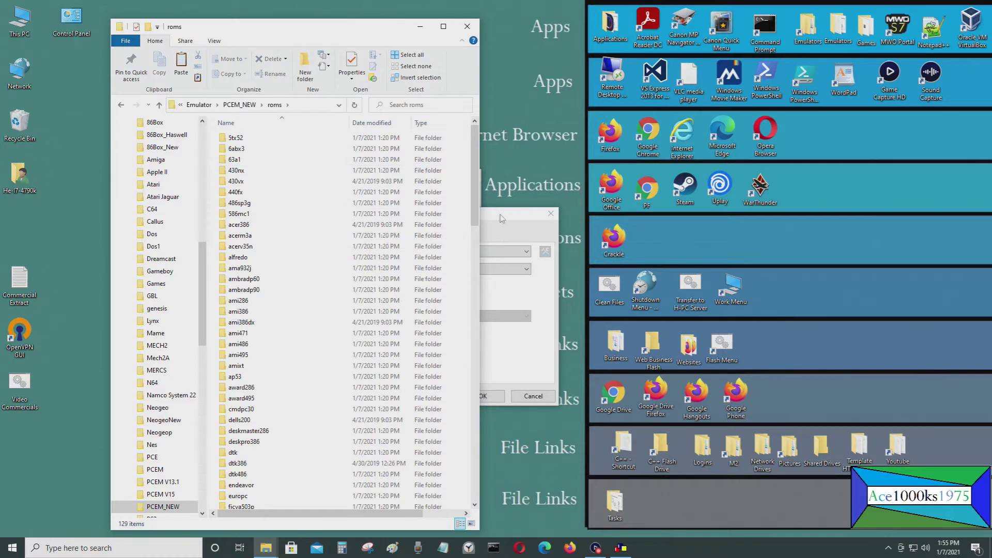
pyautogui.click(120, 104)
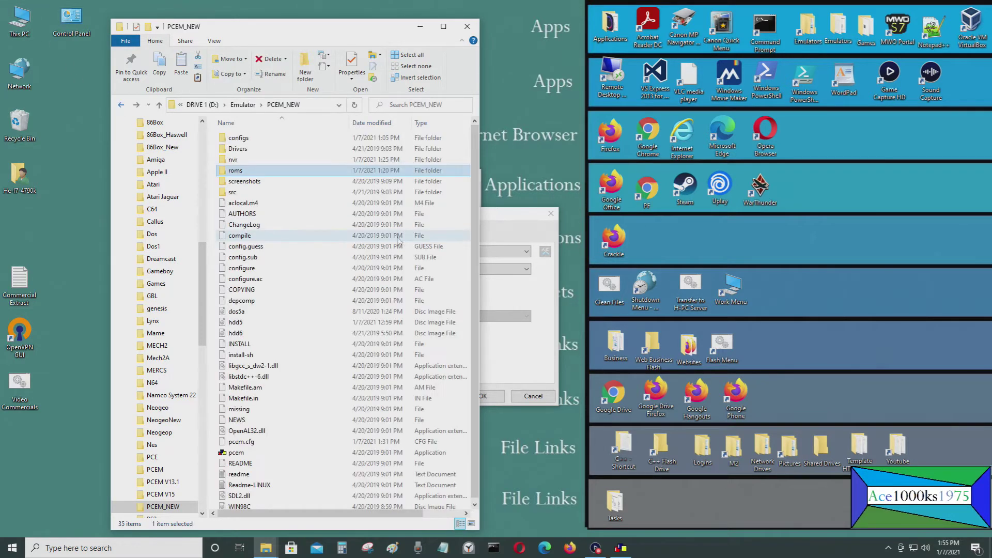
# Step: Set the machine of the new PCem configuration to [386SX] AMI 386SX clone
pyautogui.click(490, 219)
pyautogui.click(491, 253)
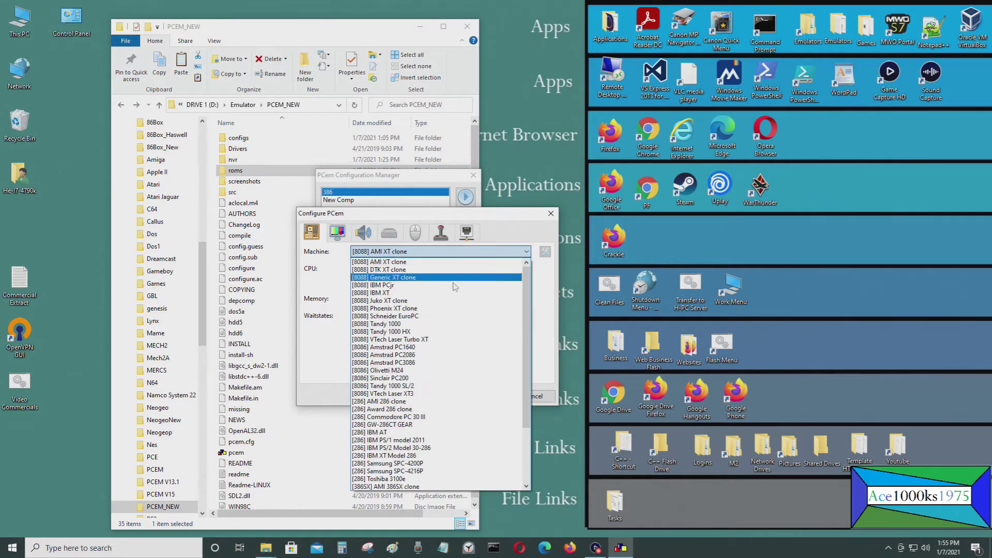
pyautogui.scroll(-3, 446, 424)
pyautogui.scroll(-2, 446, 424)
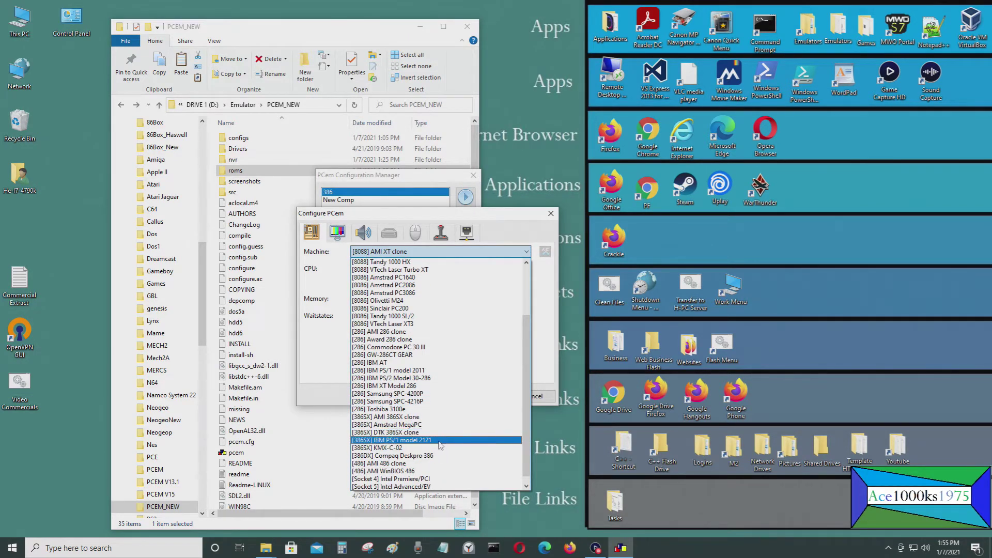
pyautogui.click(416, 417)
pyautogui.click(438, 252)
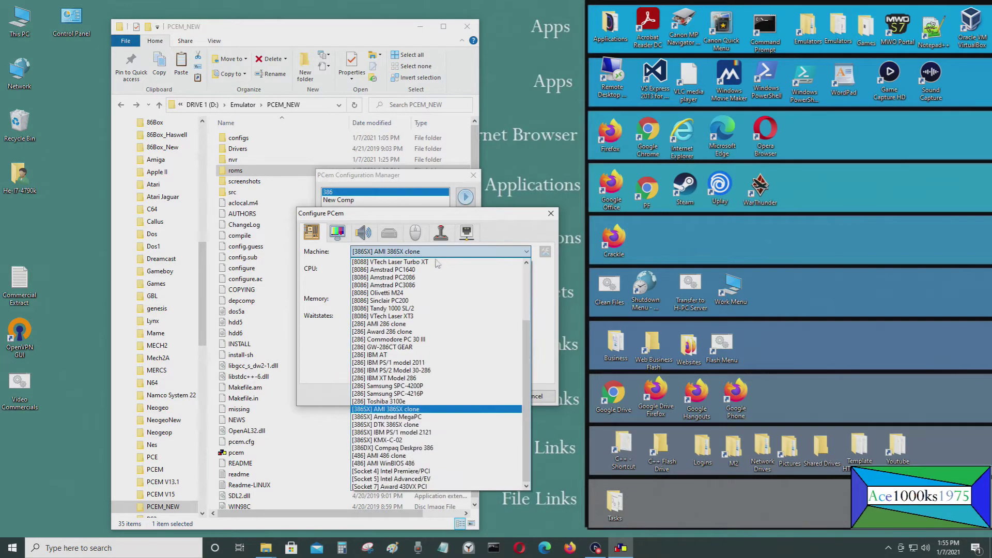
pyautogui.click(411, 412)
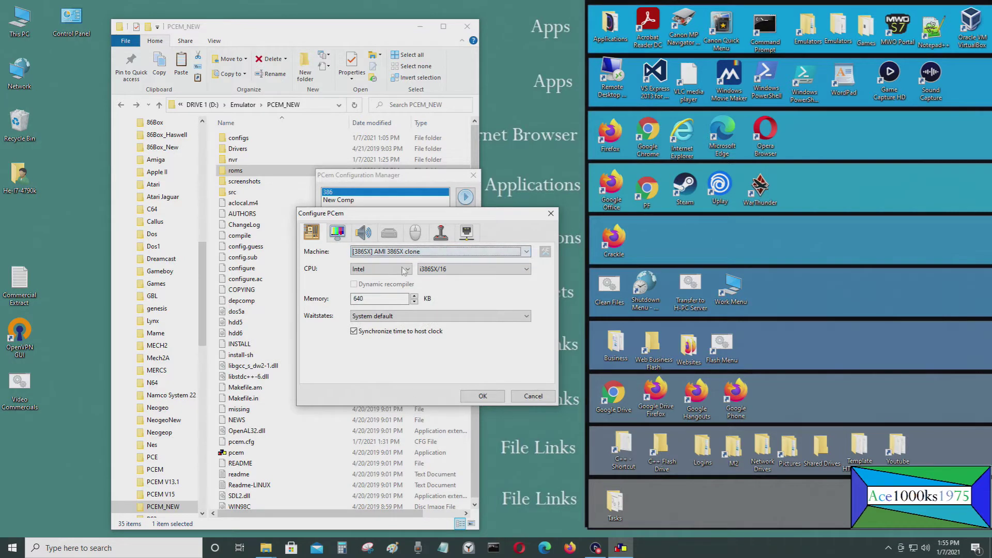
# Step: Set the Intel CPU model to i386SX/33 and increase the machine's memory size
pyautogui.click(483, 269)
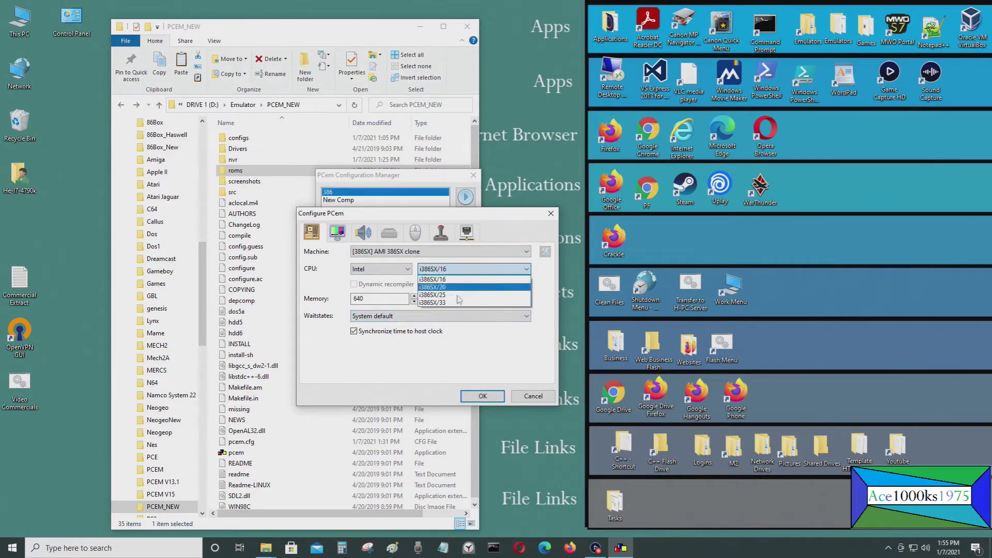
pyautogui.click(456, 303)
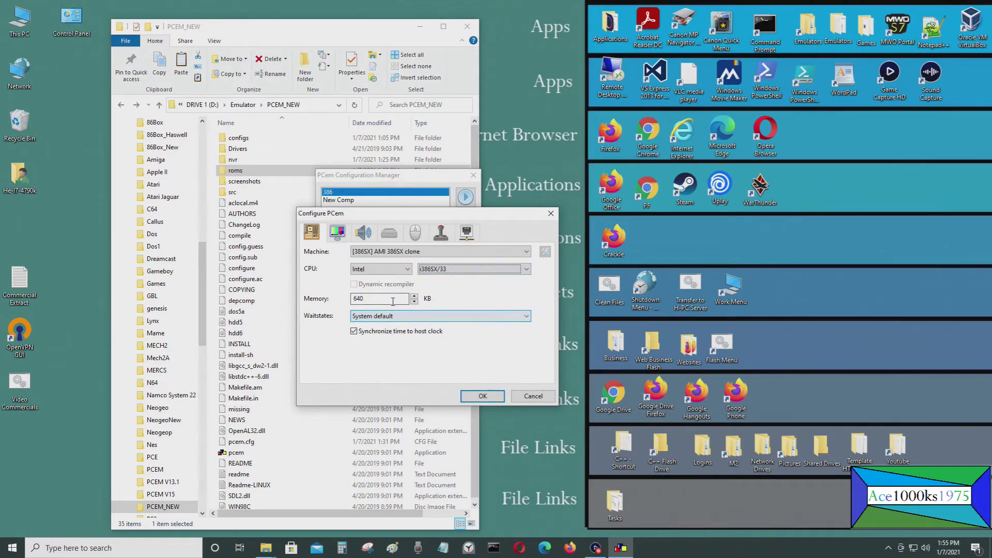
pyautogui.moveTo(377, 299); pyautogui.dragTo(336, 300)
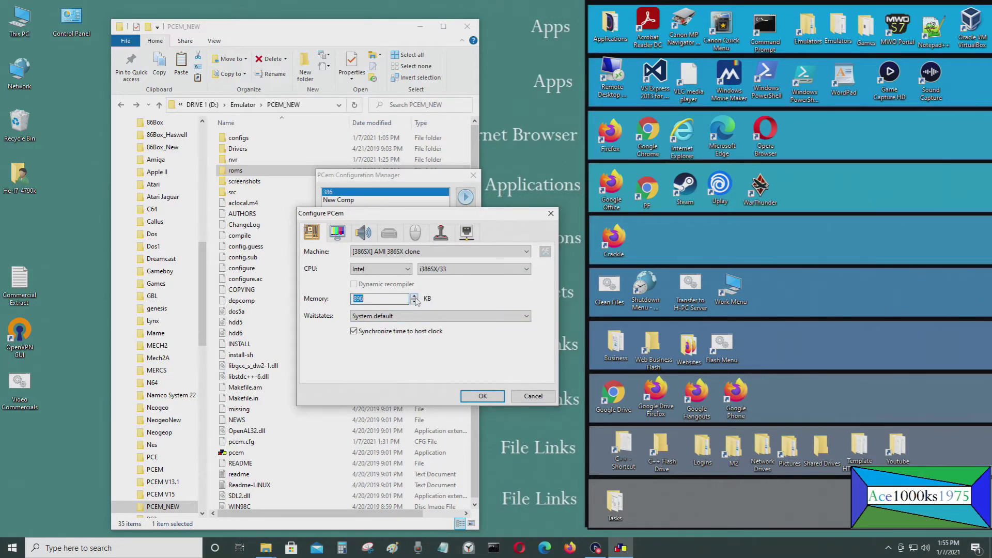
pyautogui.click(415, 296)
pyautogui.click(414, 297)
pyautogui.click(414, 296)
pyautogui.click(415, 296)
# Step: Set the video device to VGA with the speed Fast 16-bit
pyautogui.click(338, 233)
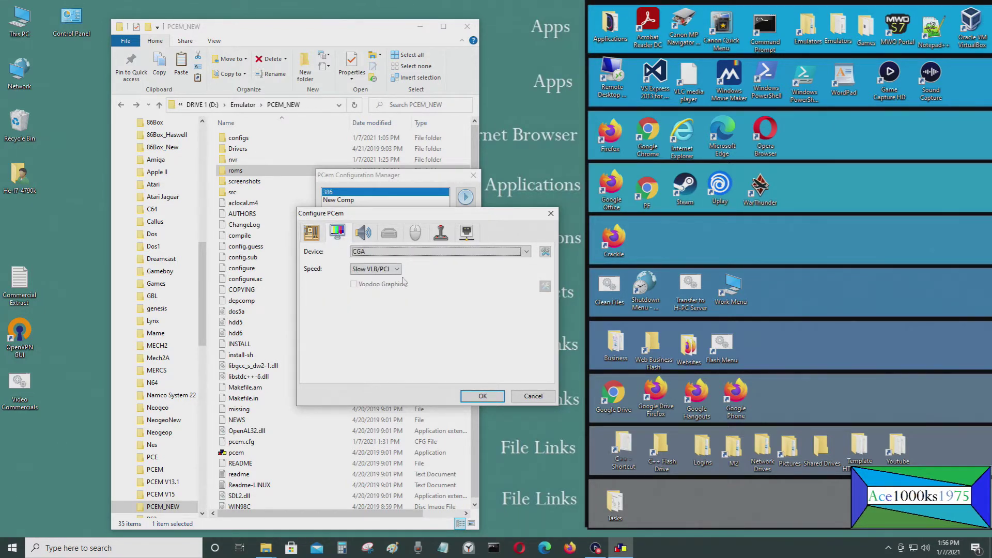
pyautogui.click(395, 253)
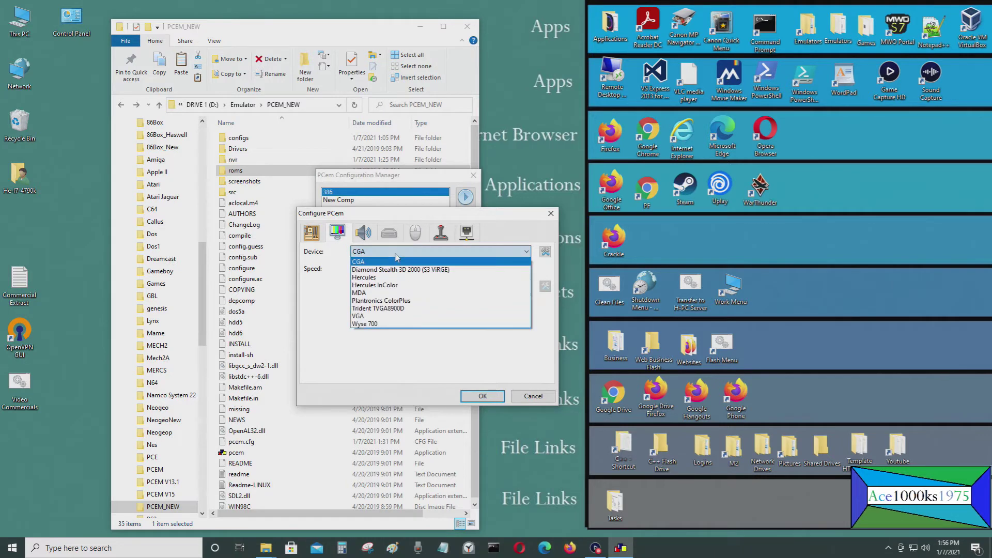
pyautogui.click(394, 316)
pyautogui.click(397, 271)
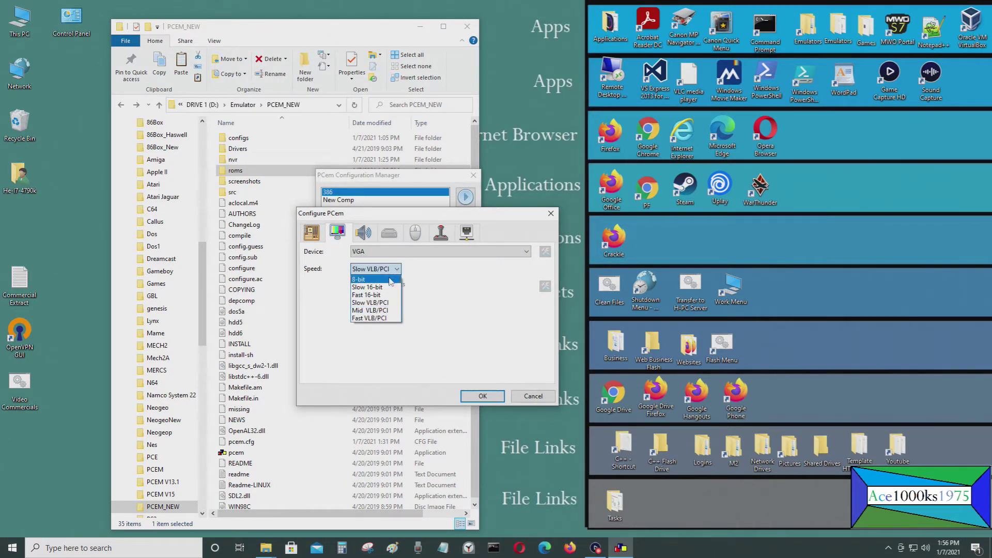
pyautogui.click(368, 295)
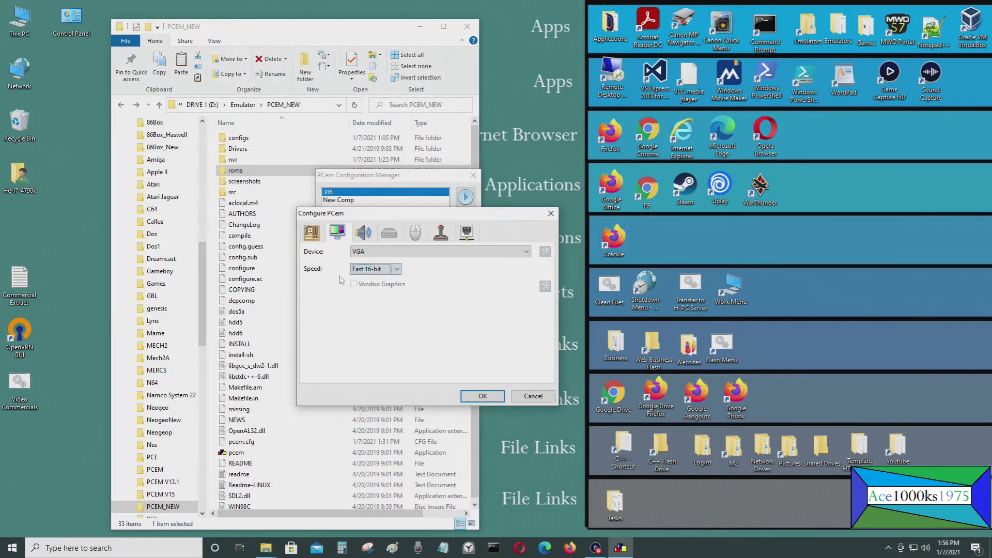
# Step: Set the sound device to Adlib Gold and review the other sound card choices
pyautogui.click(362, 235)
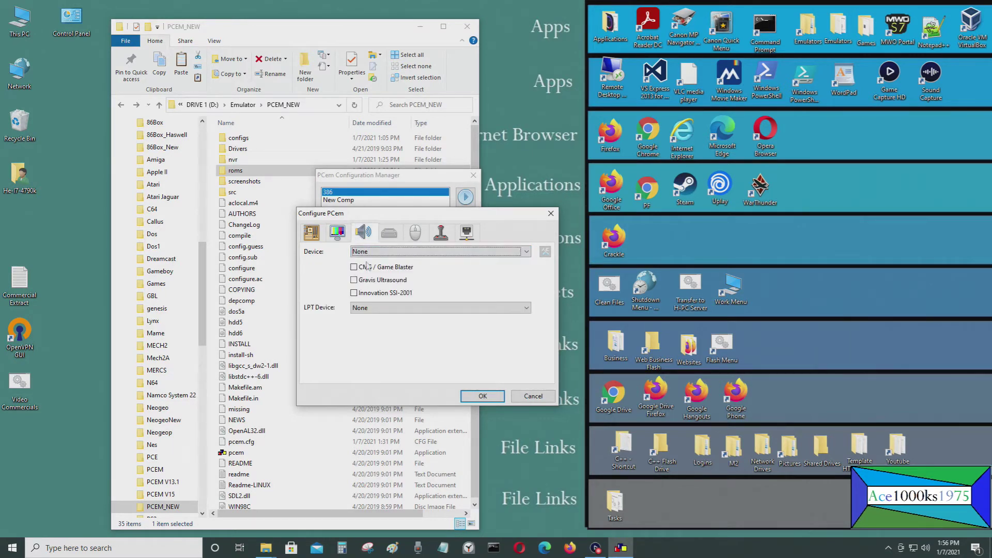
pyautogui.click(393, 253)
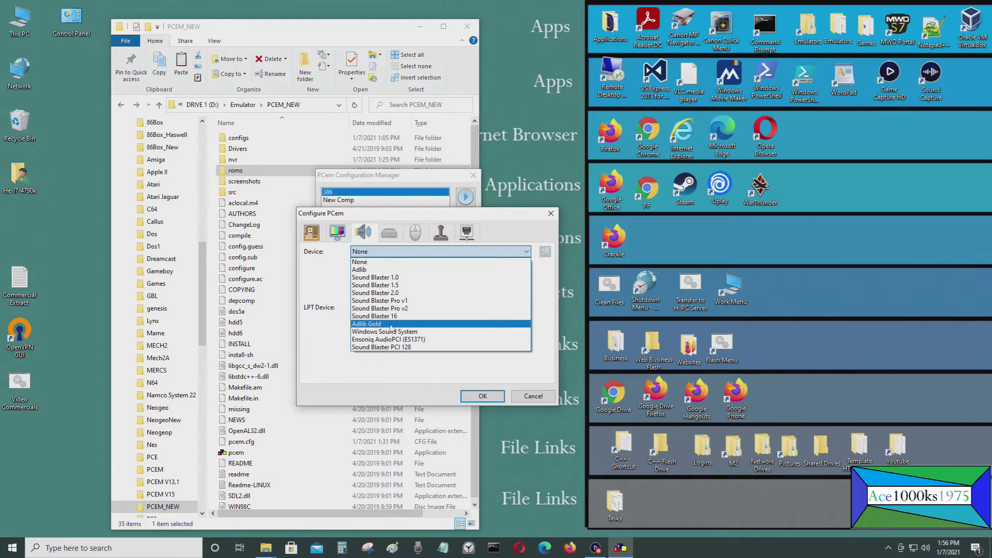
pyautogui.click(391, 324)
pyautogui.click(391, 252)
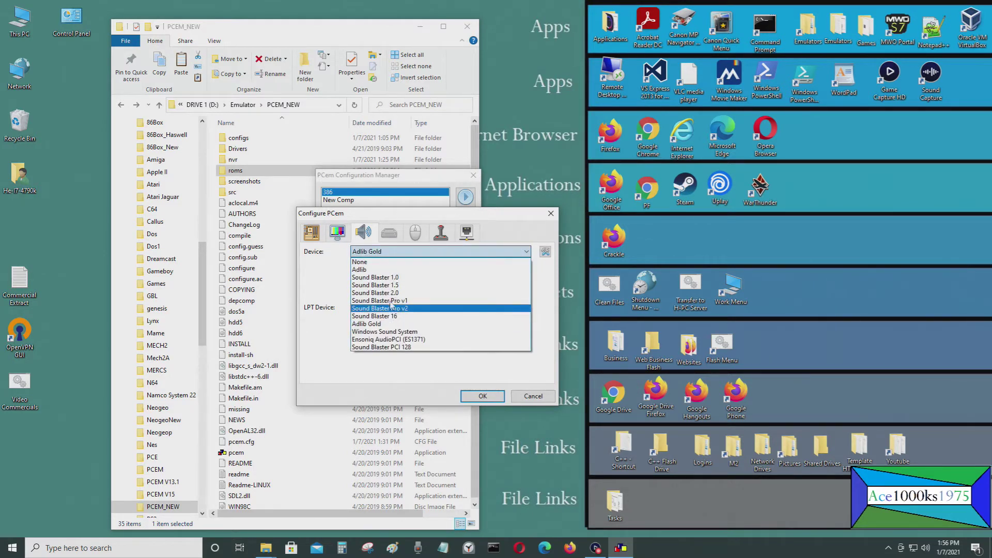
pyautogui.click(392, 251)
# Step: Set floppy drive FDD1 to 3.5" 1.44M and FDD2 to 5.25" 1.2M
pyautogui.click(390, 235)
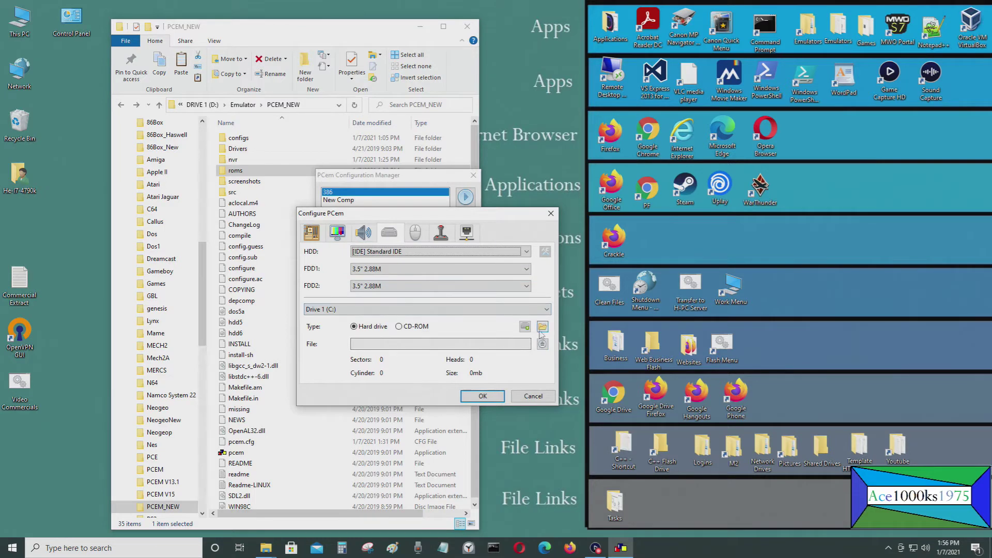
pyautogui.click(522, 273)
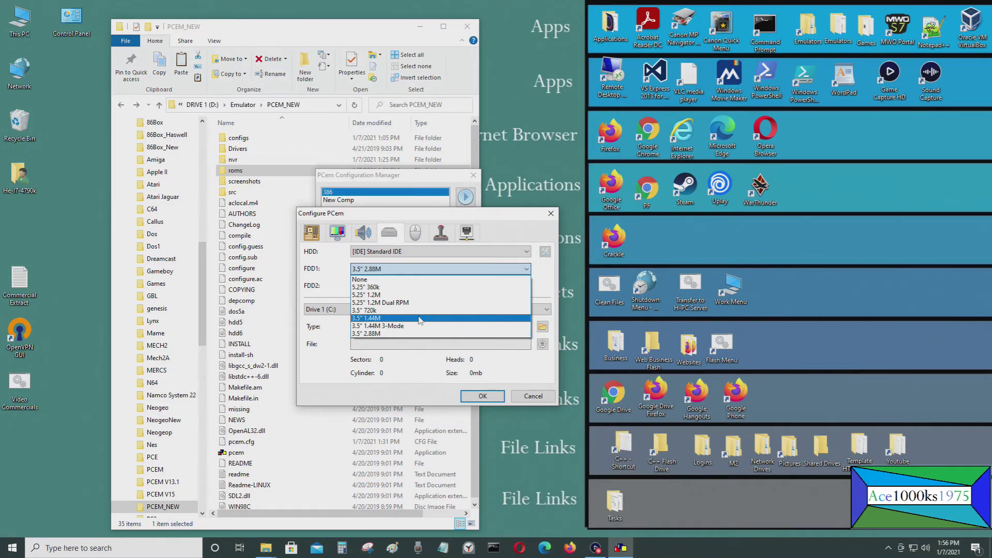
pyautogui.click(419, 318)
pyautogui.click(420, 287)
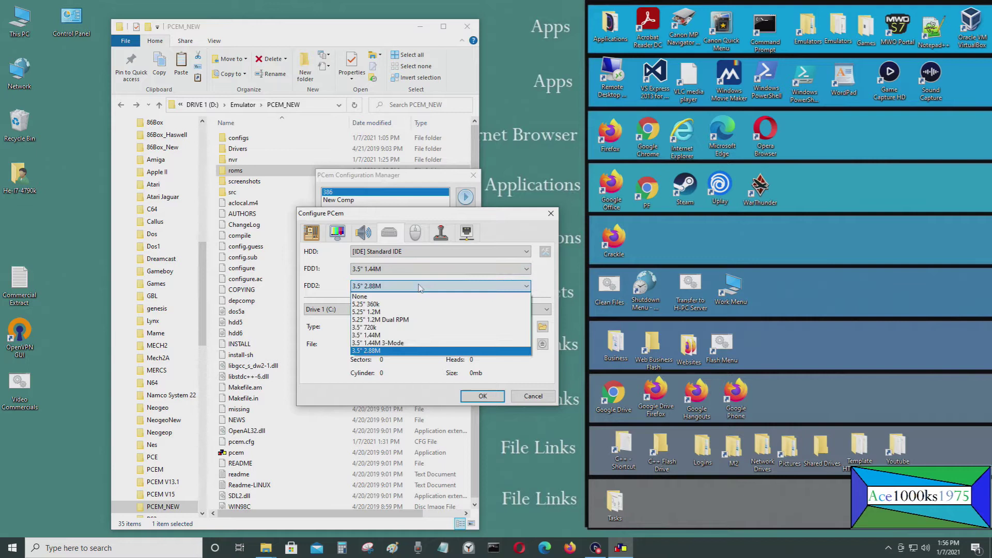
pyautogui.click(417, 313)
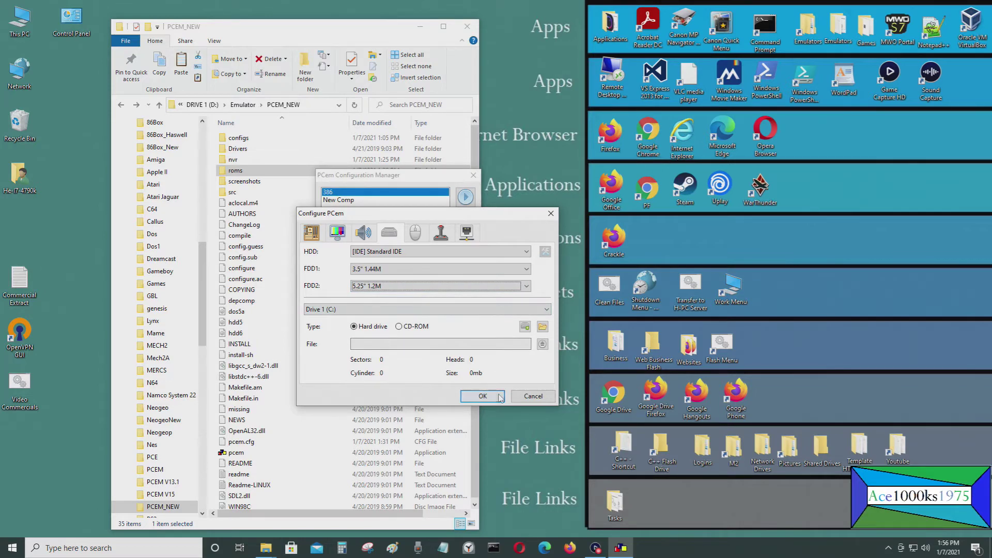
# Step: Attach the dos5a hard disc image to Drive 1 (C:), picking Type 04 with 940 cylinders, 8 heads and 62MB, and accept the parameters
pyautogui.click(543, 345)
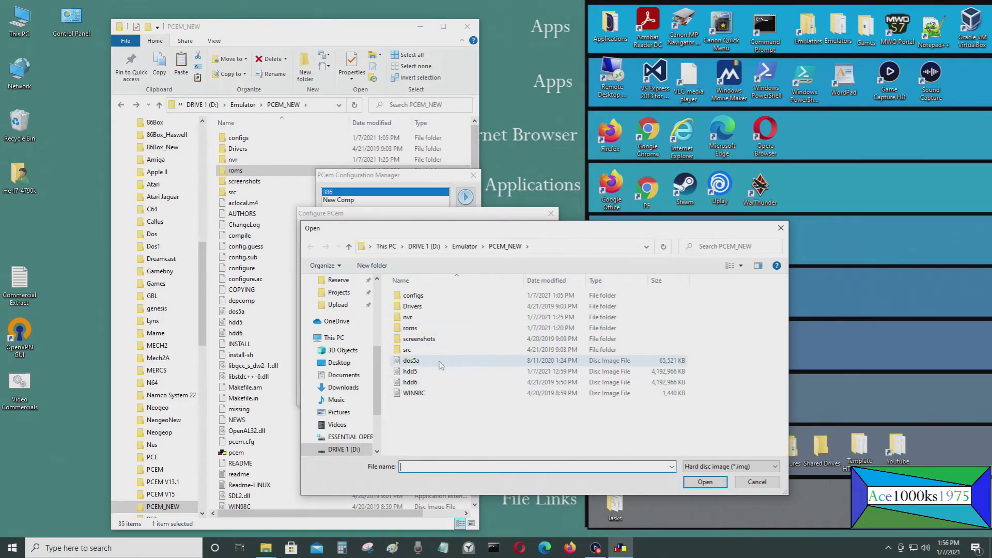
pyautogui.click(392, 364)
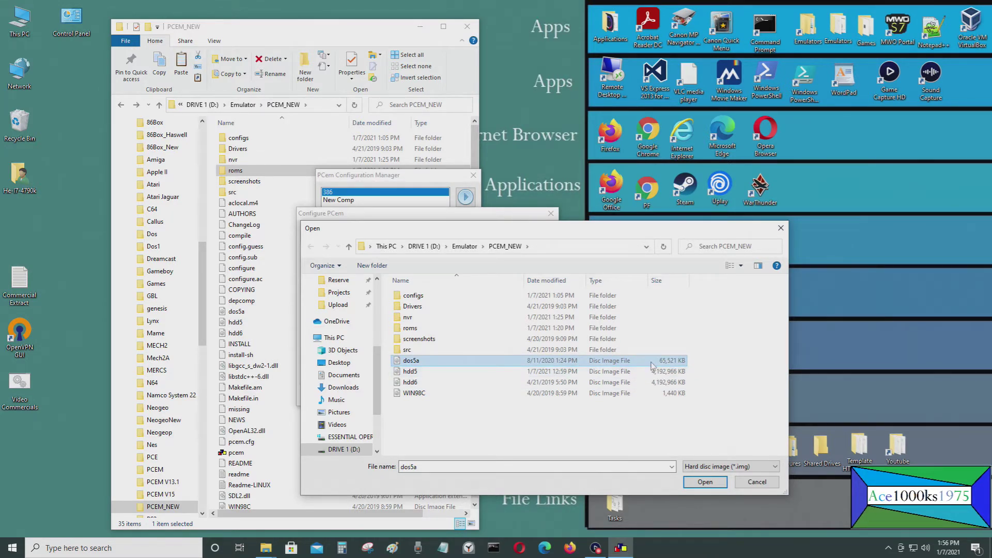
pyautogui.click(705, 482)
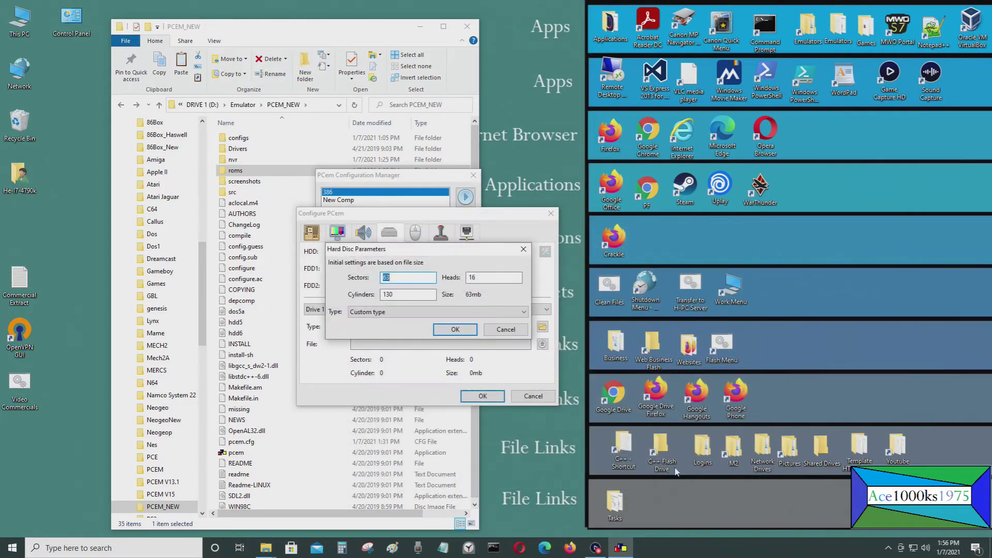
pyautogui.click(391, 312)
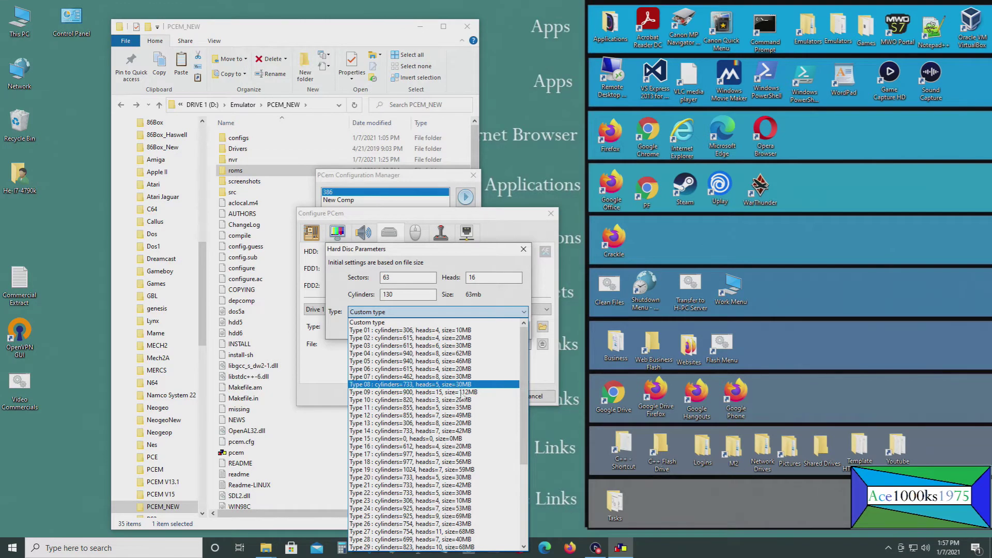
pyautogui.click(464, 355)
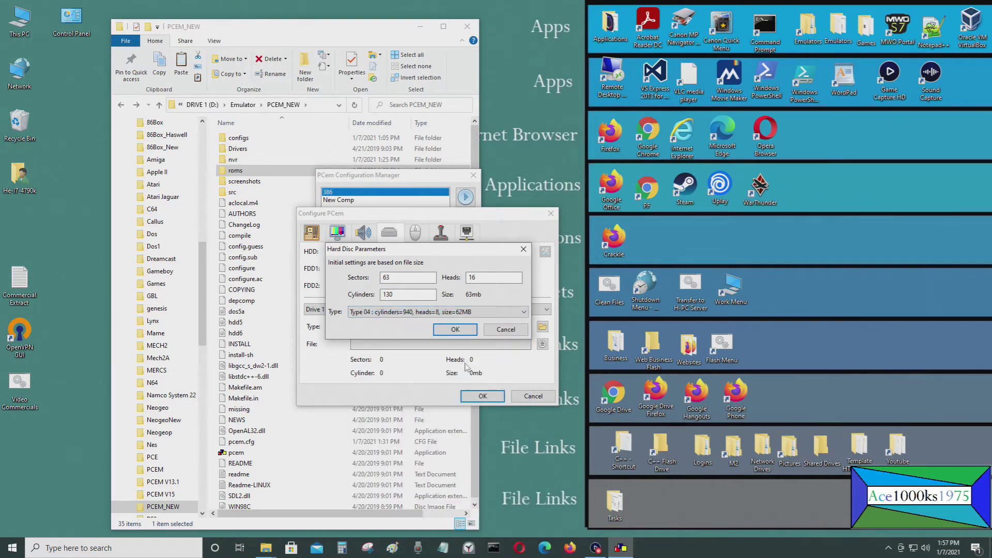
pyautogui.click(456, 335)
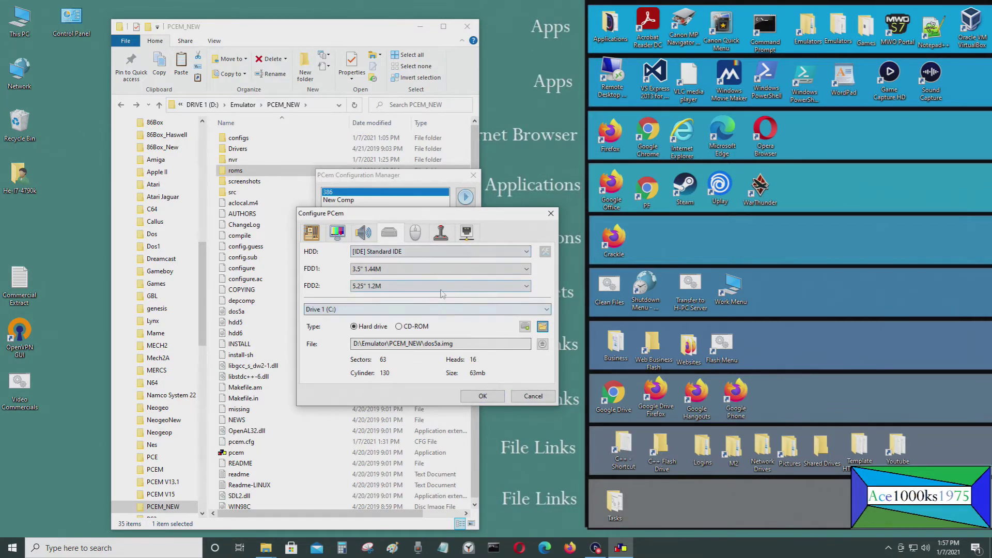
# Step: Review the mouse, joystick, network card and machine settings, and save the configuration
pyautogui.click(416, 236)
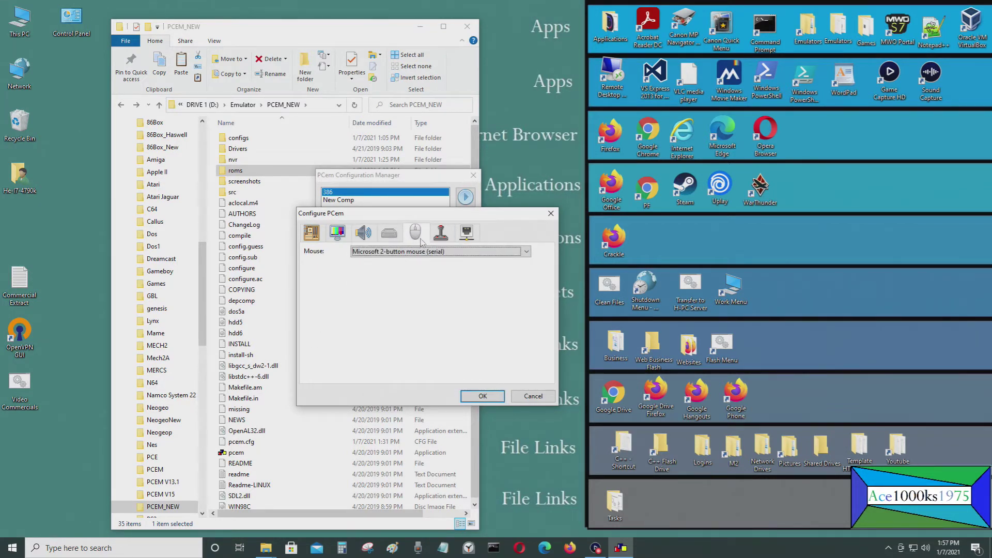
pyautogui.click(442, 235)
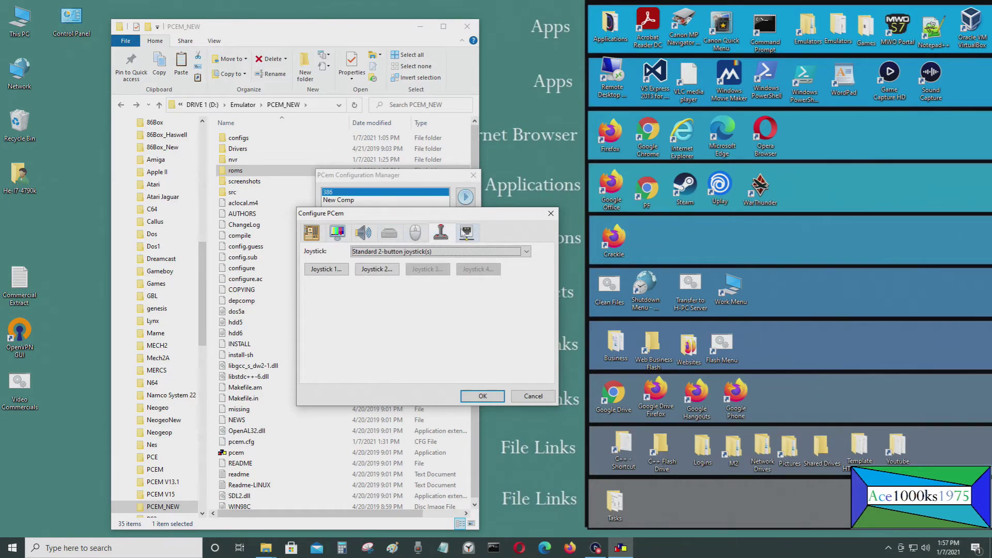
pyautogui.click(467, 233)
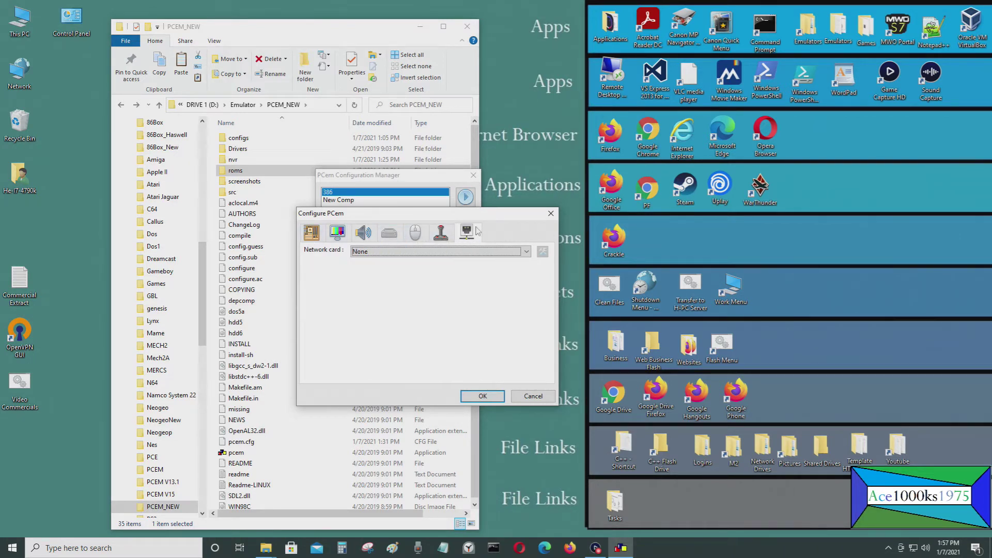
pyautogui.click(307, 233)
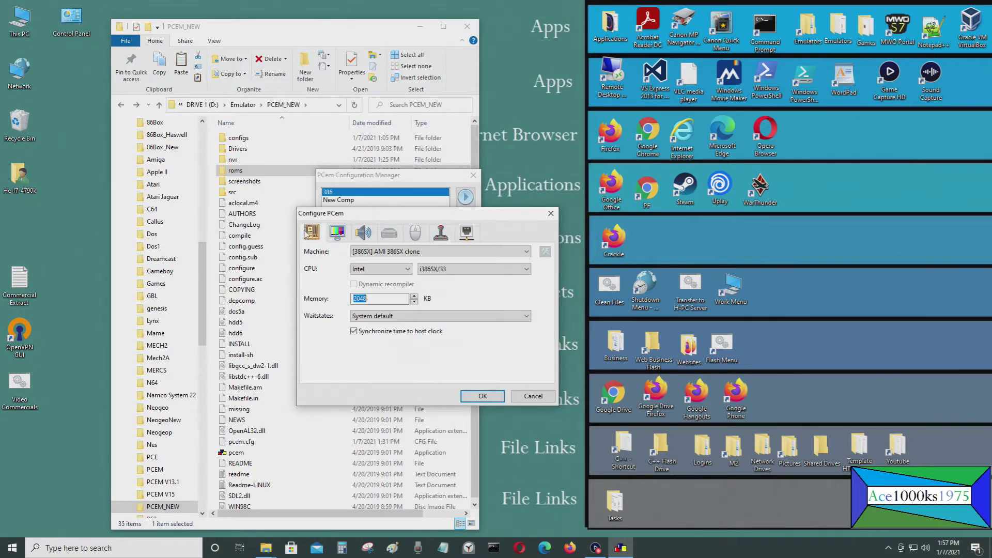
pyautogui.click(480, 396)
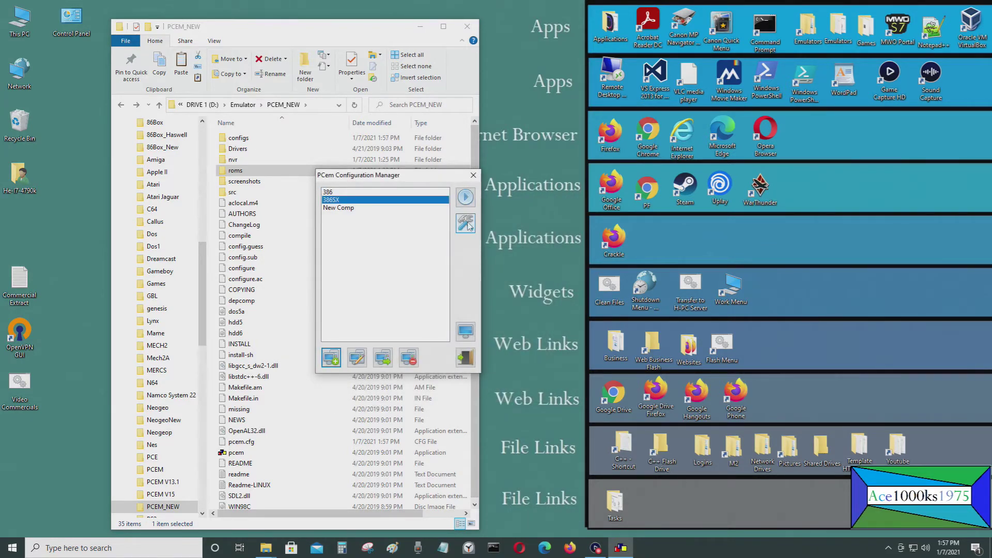
# Step: Start the 386SX machine and perform a hard reset
pyautogui.click(465, 197)
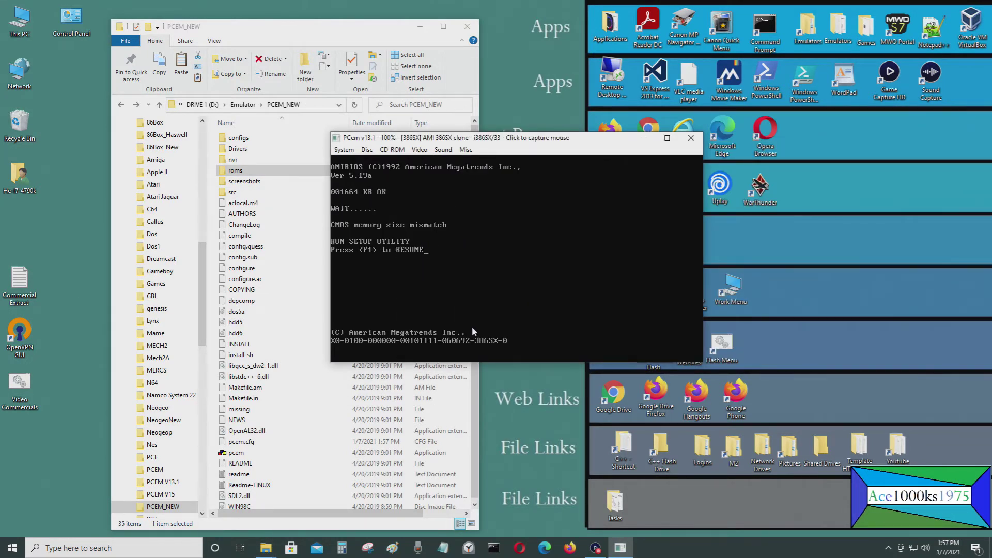
pyautogui.click(344, 150)
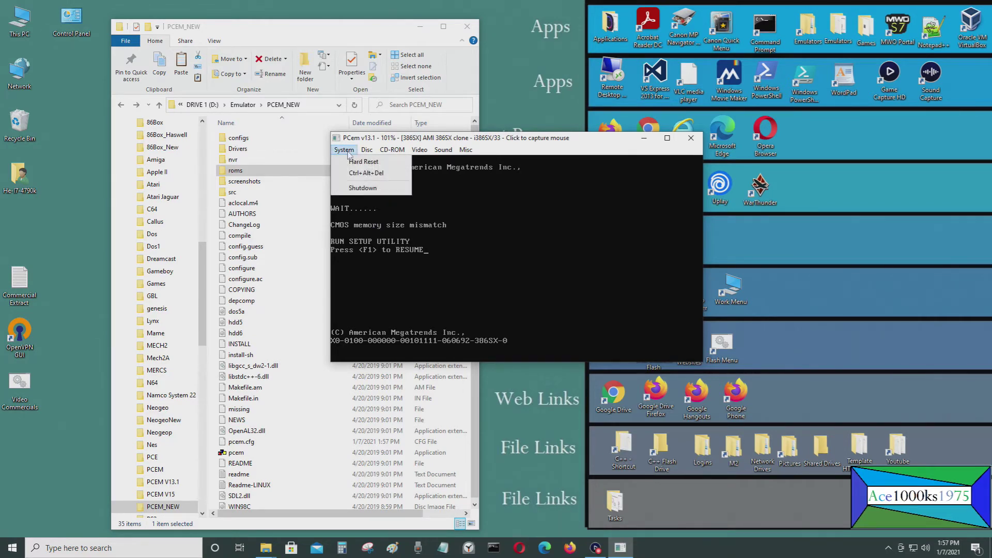
pyautogui.click(353, 162)
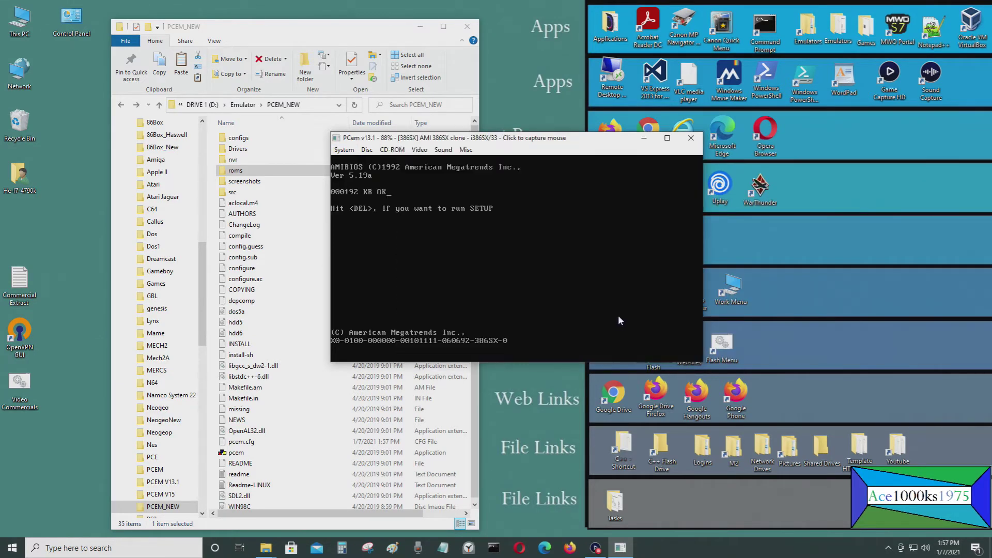
pyautogui.click(353, 163)
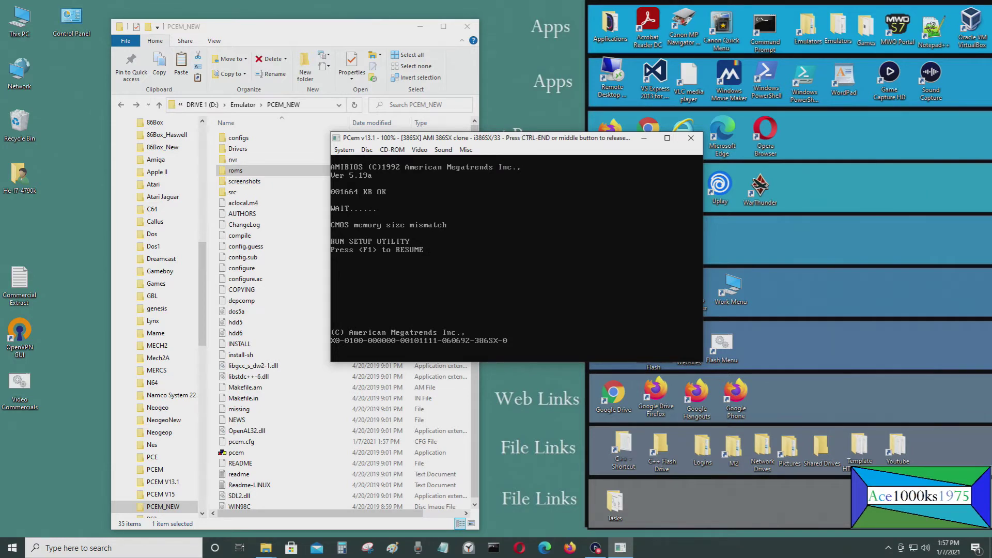
# Step: Release the captured mouse, hard reset the machine again and enter the BIOS setup program
pyautogui.hotkey('ctrl', 'End')
pyautogui.click(344, 150)
pyautogui.click(357, 162)
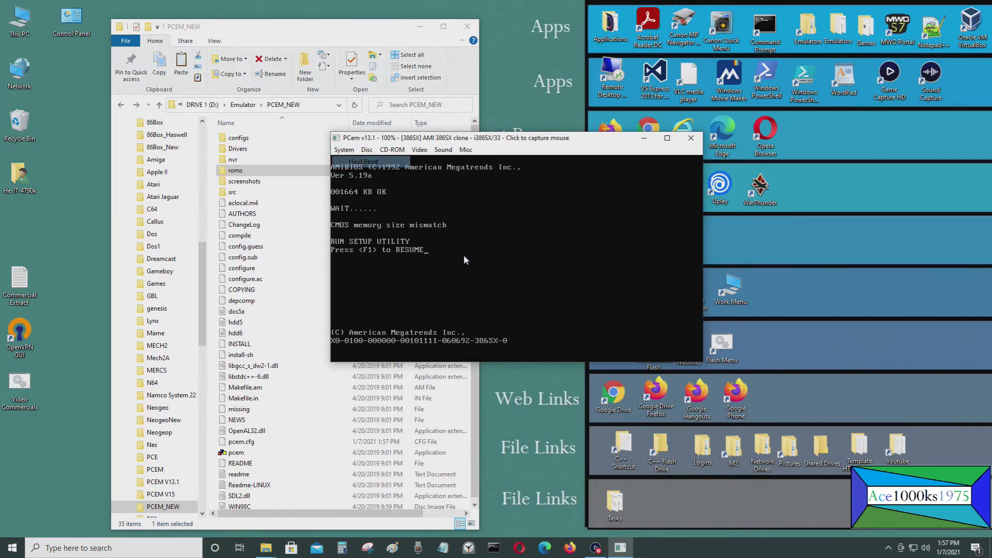
pyautogui.click(356, 162)
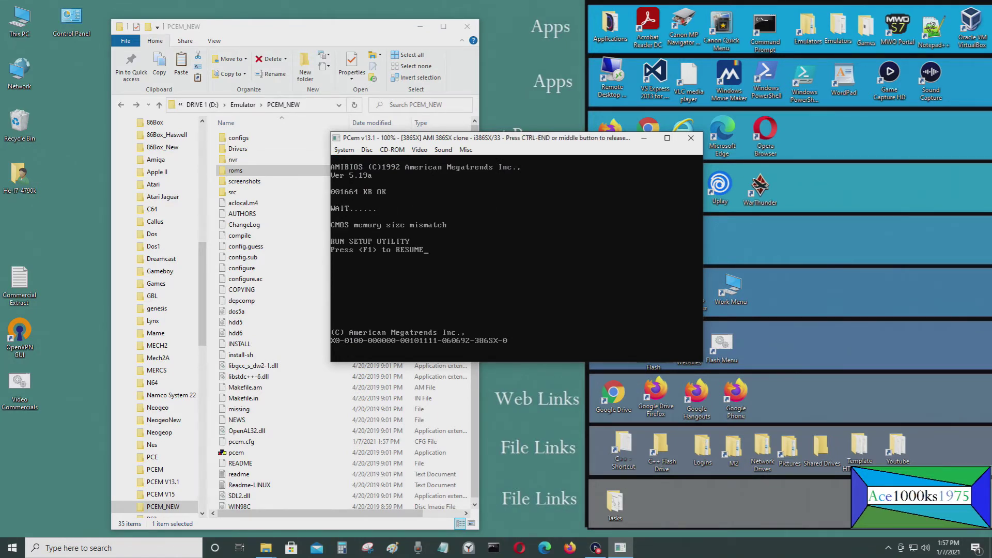
pyautogui.press('F1')
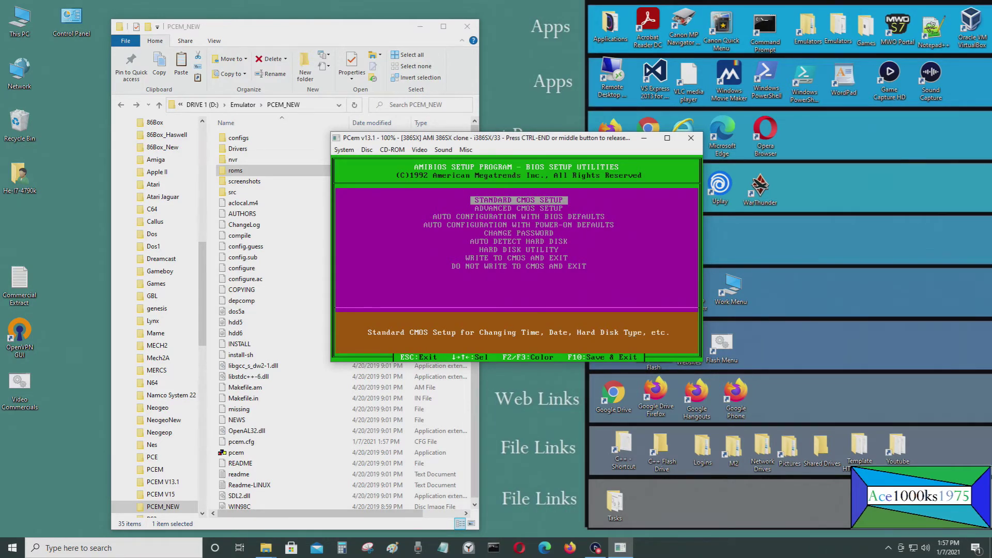
# Step: Open the Standard CMOS Setup and continue past the warning page
pyautogui.press('Down')
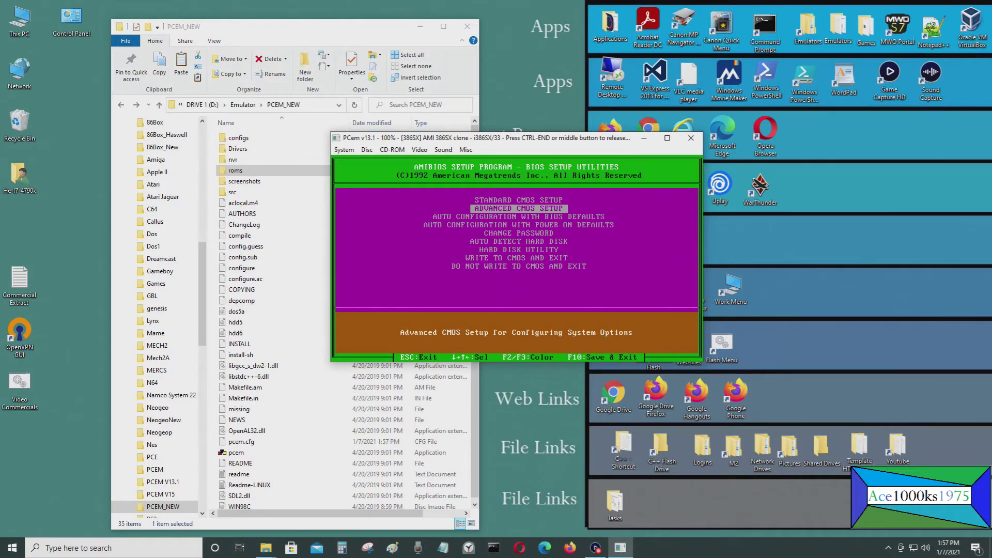
pyautogui.press('Up')
pyautogui.press('Down')
pyautogui.press('Up')
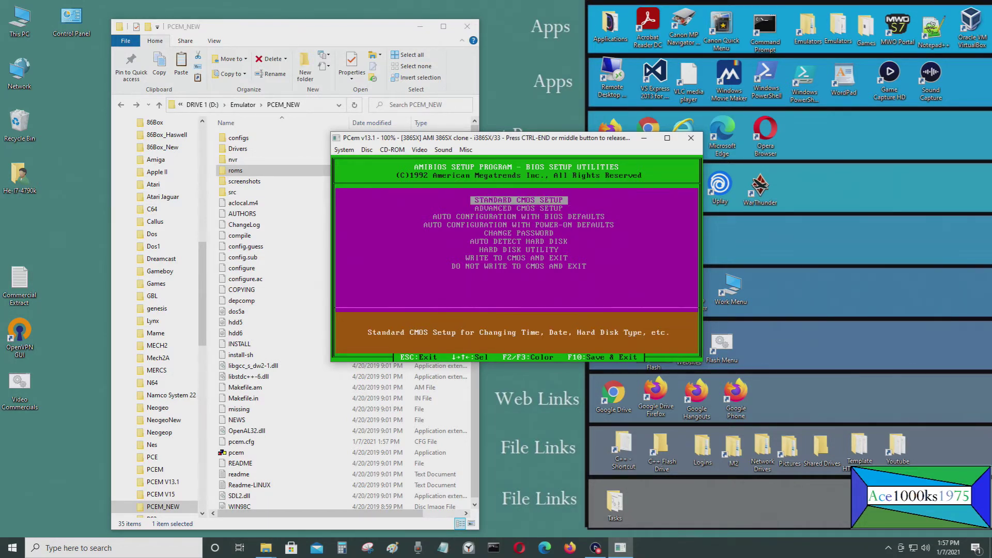
pyautogui.press('Down')
pyautogui.press('Up')
pyautogui.press('Return')
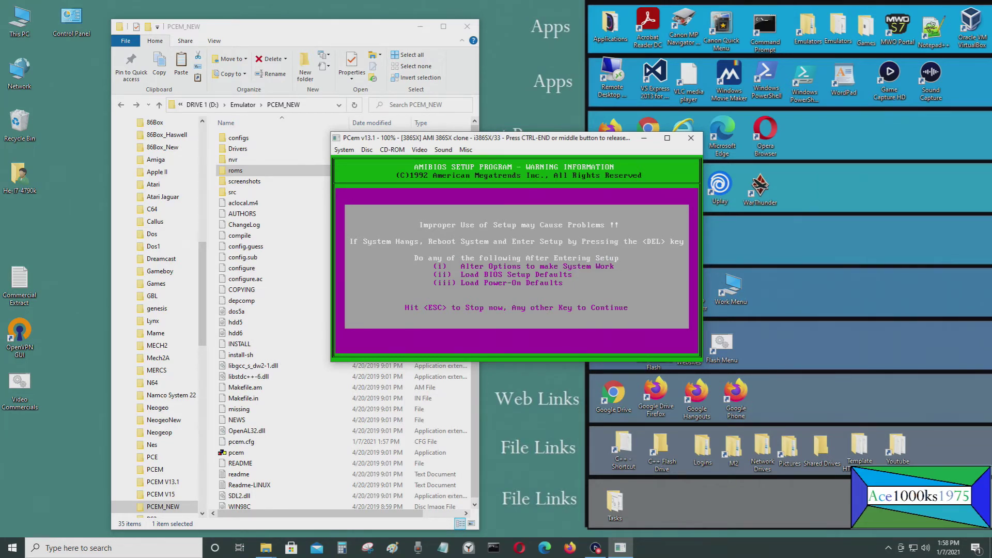
pyautogui.press('Return')
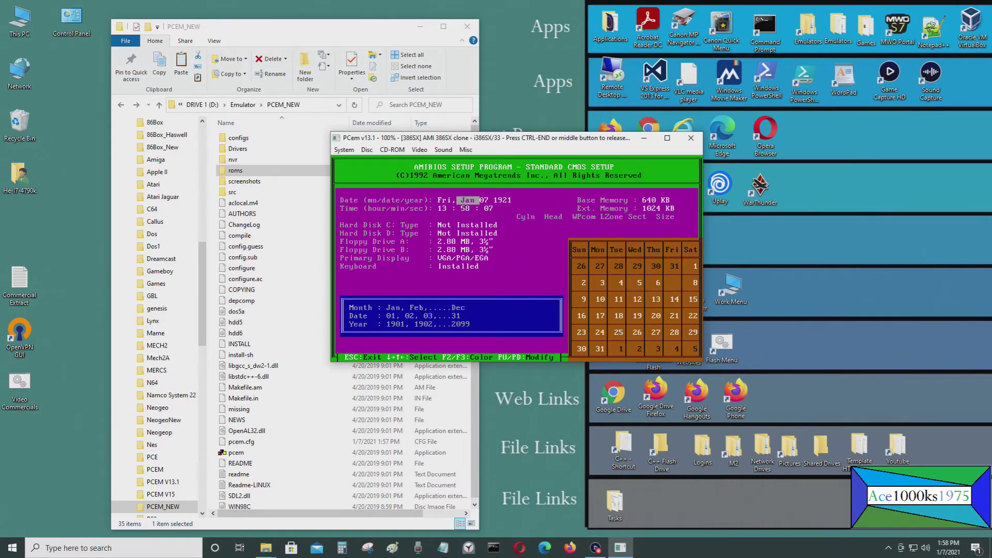
# Step: Try other years in the CMOS date and return the year to 1921
pyautogui.press('Right')
pyautogui.press('Right')
pyautogui.press('Right')
pyautogui.press('Right')
pyautogui.press('Right')
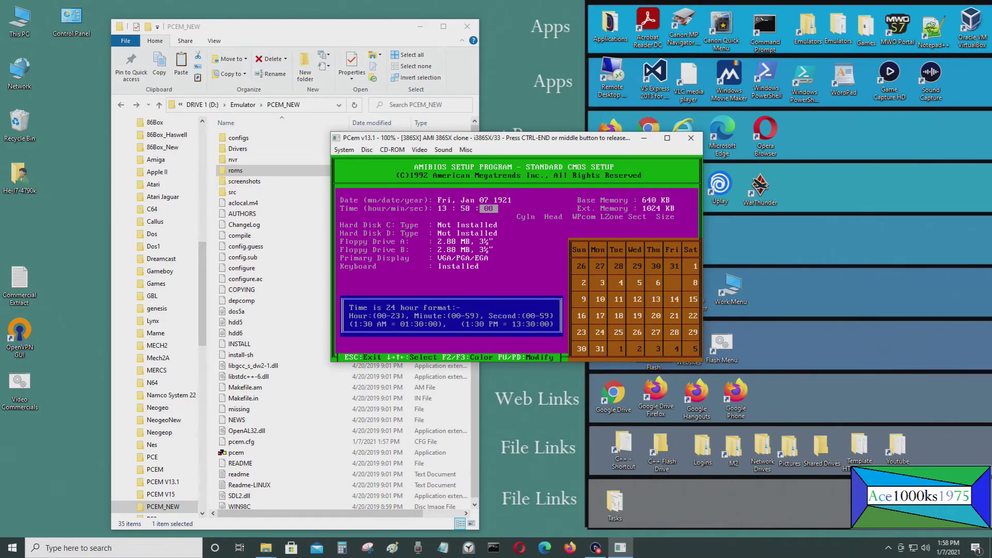
pyautogui.press('Up')
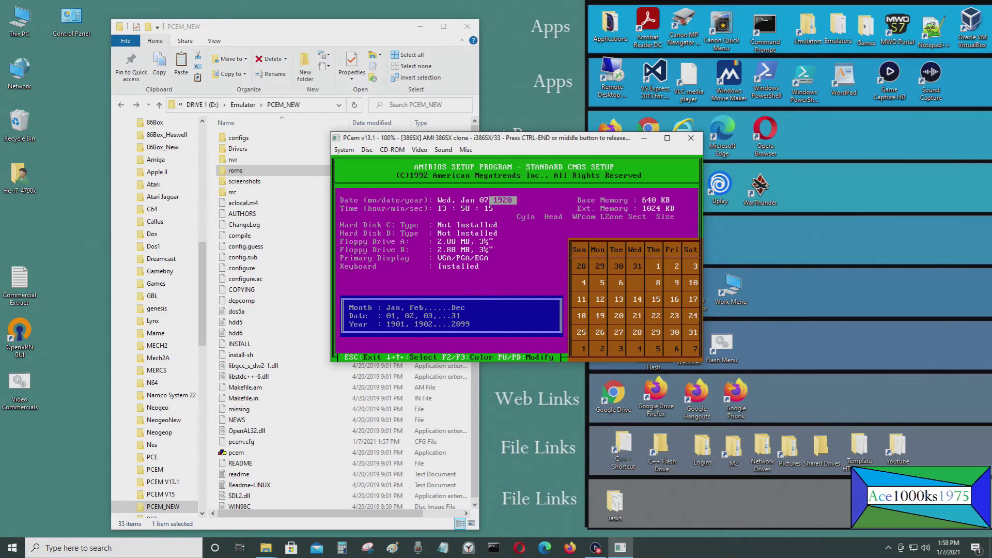
pyautogui.press('pageup')
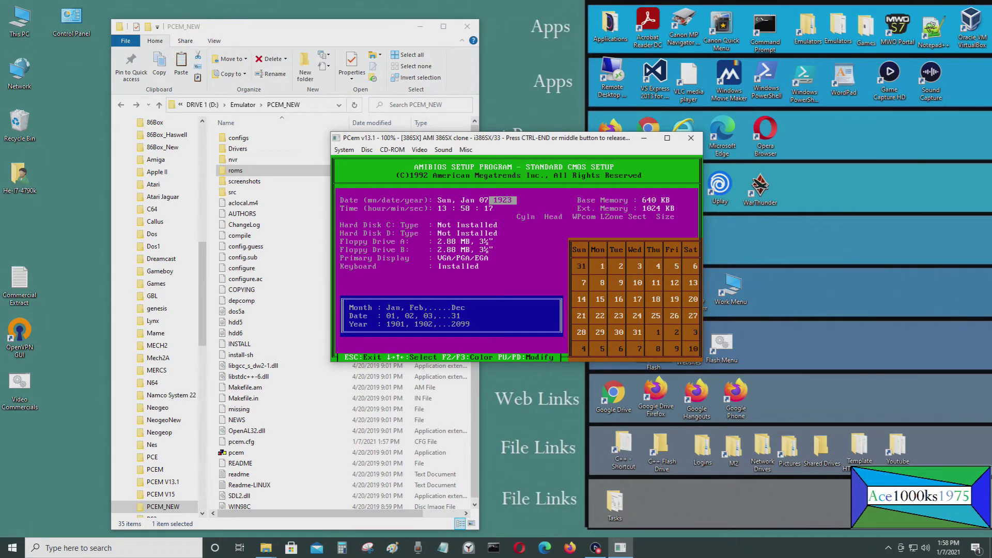
pyautogui.press('pagedown')
pyautogui.press('pagedown')
pyautogui.press('pagedown')
pyautogui.press('pagedown')
pyautogui.press('pagedown')
pyautogui.press('pageup')
pyautogui.press('pageup')
pyautogui.press('pageup')
pyautogui.press('pageup')
pyautogui.press('pageup')
pyautogui.press('pagedown')
pyautogui.press('Down')
pyautogui.press('Up')
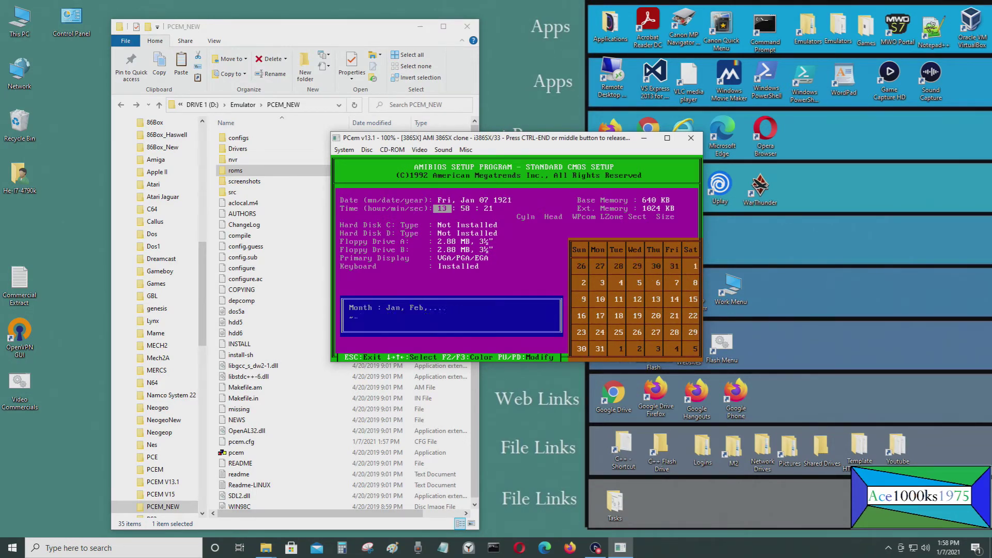
pyautogui.press('Down')
pyautogui.press('Up')
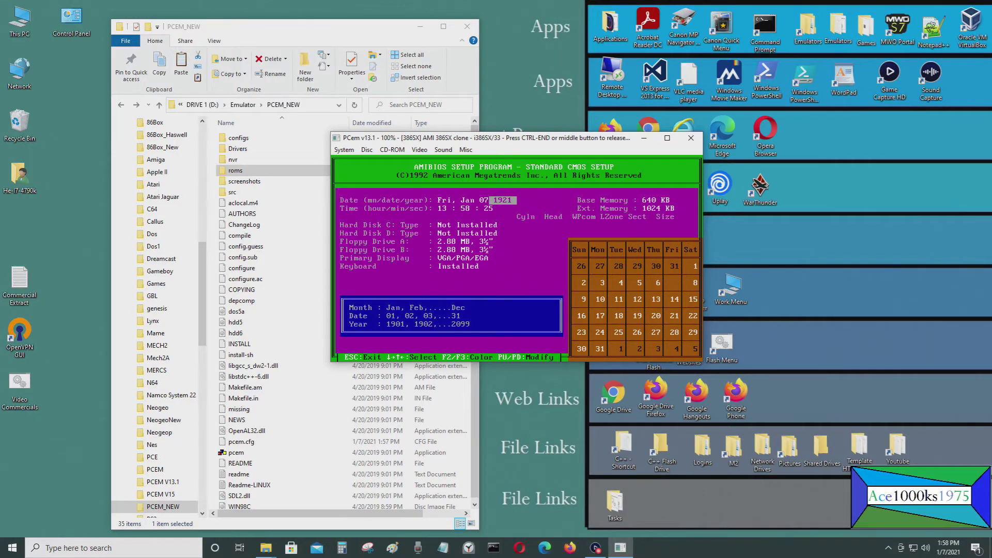
# Step: Set Hard Disk C in the Standard CMOS Setup to type 4 (940 cylinders, 8 heads, 62 MB)
pyautogui.press('Down')
pyautogui.press('Right')
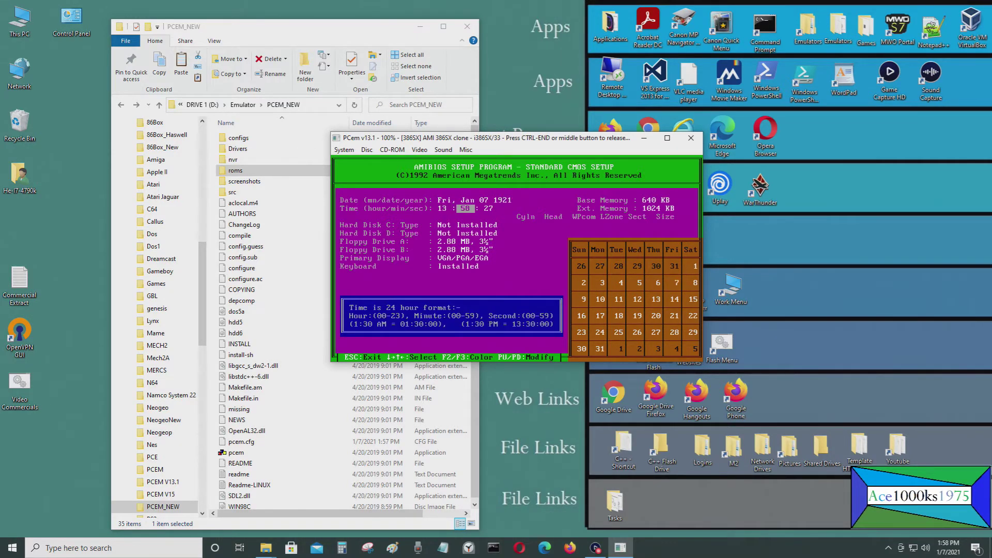
pyautogui.press('Right')
pyautogui.press('Down')
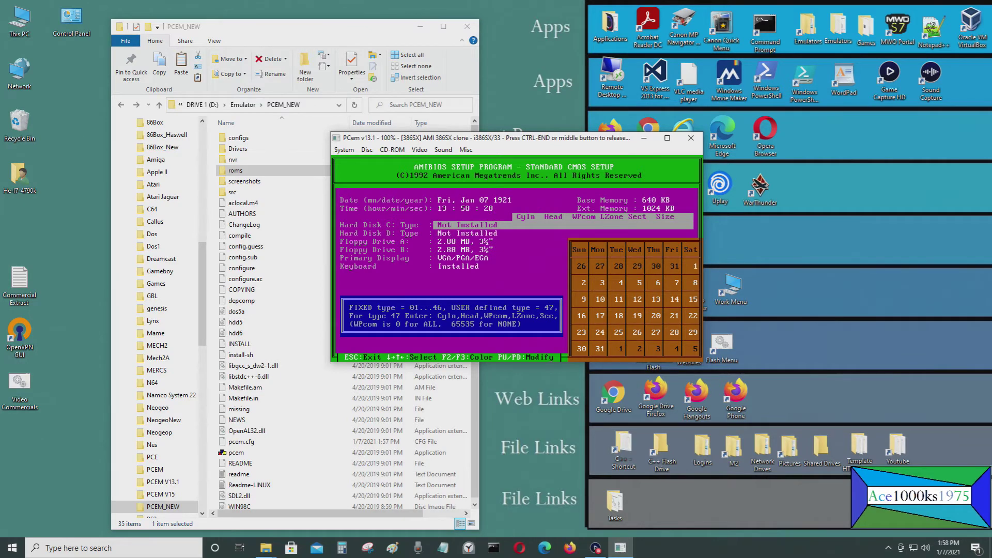
pyautogui.press('pageup')
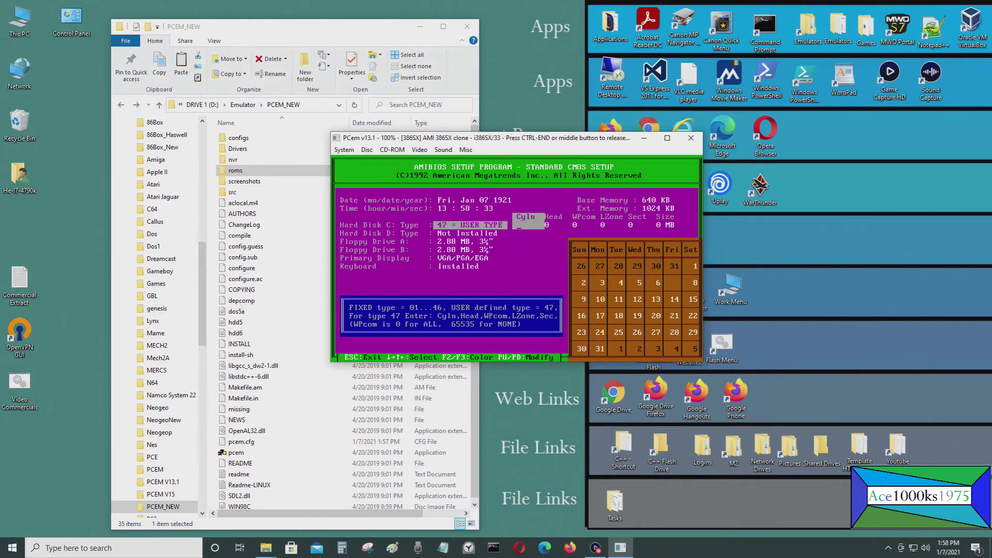
pyautogui.press('pageup')
pyautogui.press('pageup')
pyautogui.press('pageup')
pyautogui.press('pageup')
pyautogui.press('pageup')
pyautogui.press('pageup')
pyautogui.press('pageup')
pyautogui.press('pageup')
pyautogui.press('pageup')
pyautogui.press('pageup')
pyautogui.press('pageup')
pyautogui.press('pageup')
pyautogui.press('pageup')
pyautogui.press('pageup')
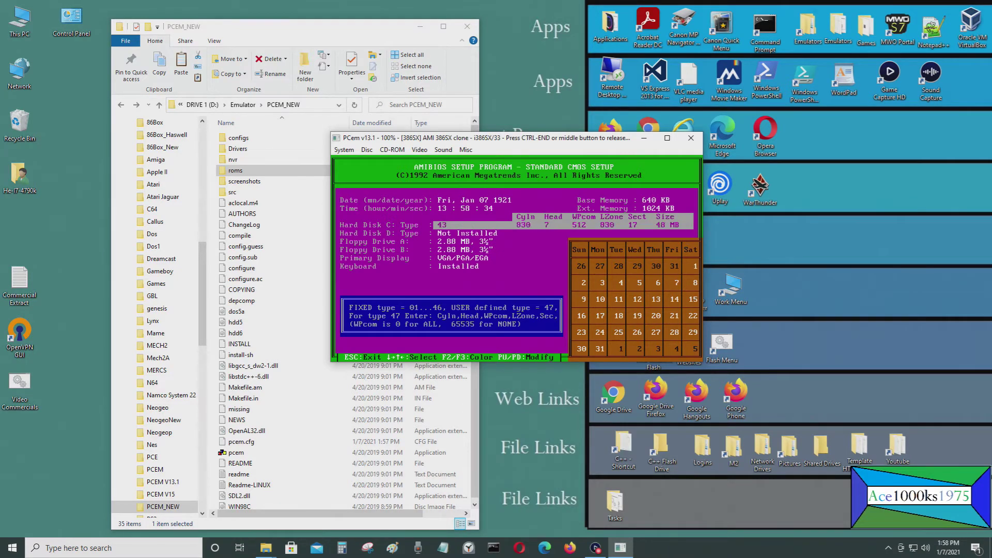
pyautogui.press('pagedown')
pyautogui.press('pagedown')
# Step: Set Floppy Drive A to 1.44 MB, 3½" and Floppy Drive B to 1.2 MB, 5¼"
pyautogui.press('Down')
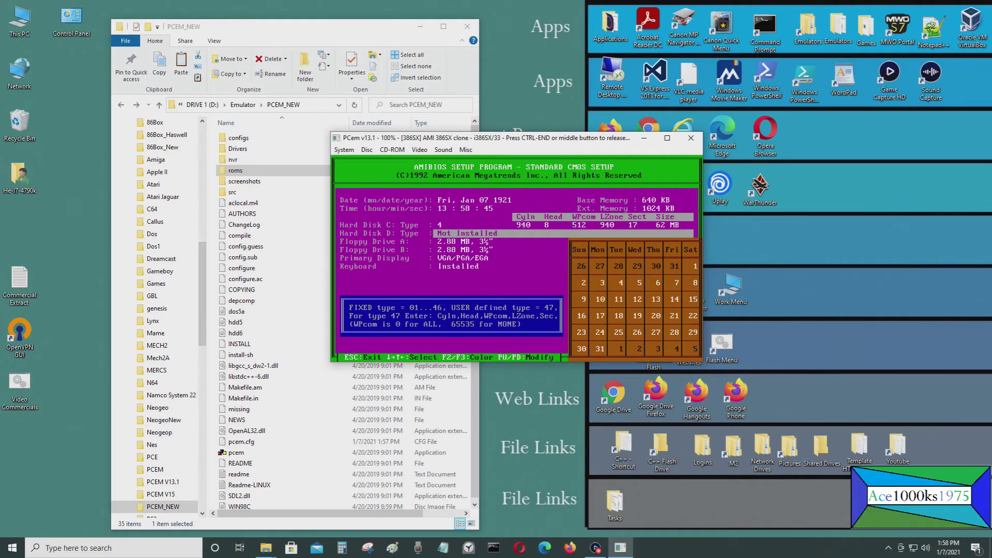
pyautogui.press('Down')
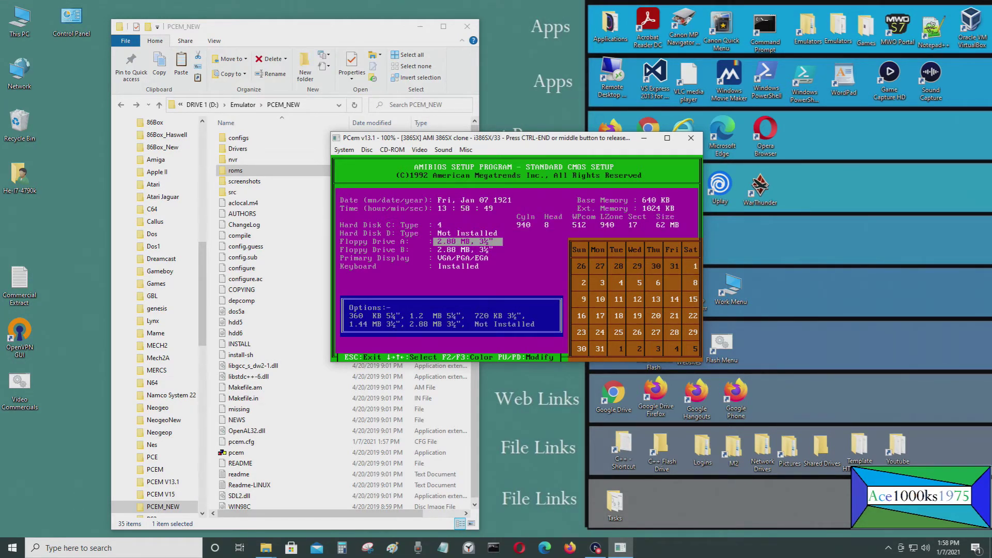
pyautogui.press('pagedown')
pyautogui.press('pagedown')
pyautogui.press('pagedown')
pyautogui.press('pagedown')
pyautogui.press('pagedown')
pyautogui.press('Down')
pyautogui.press('pagedown')
pyautogui.press('pagedown')
pyautogui.press('pagedown')
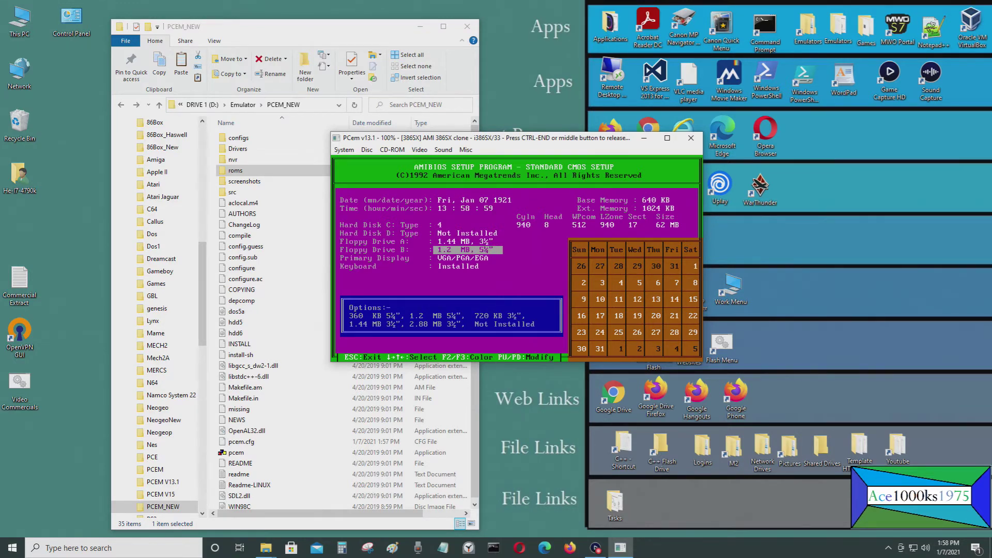
# Step: Leave the Standard CMOS Setup, write the settings to CMOS and exit the BIOS setup
pyautogui.press('Down')
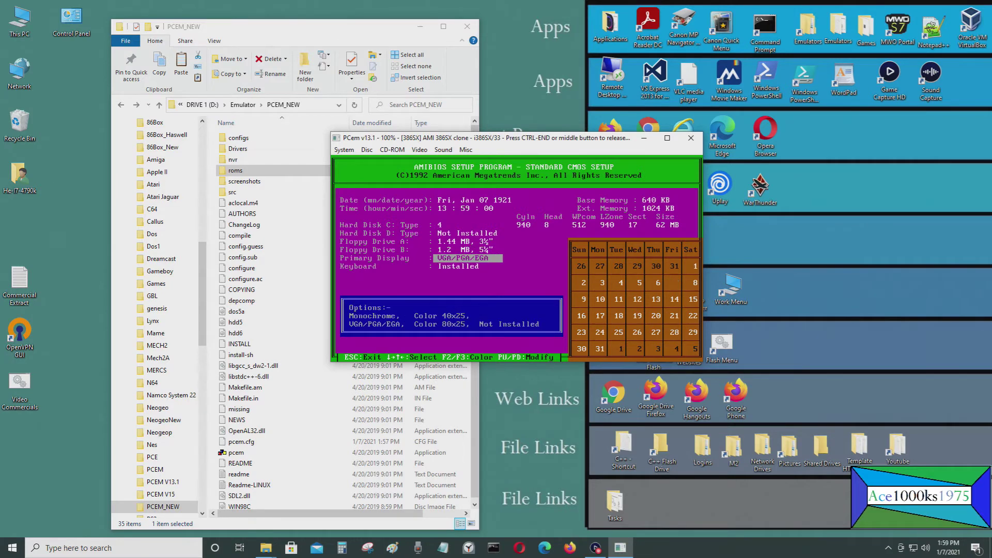
pyautogui.press('Down')
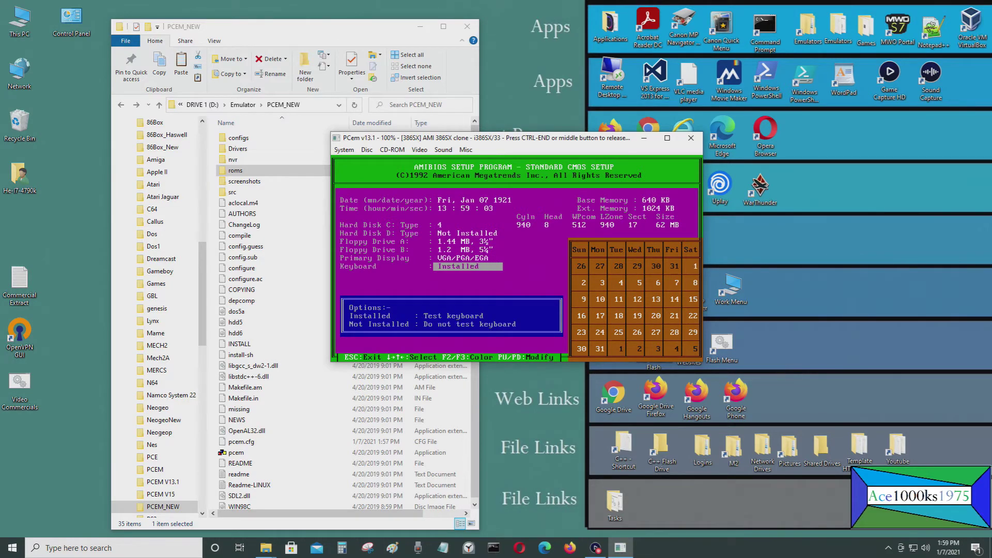
pyautogui.press('Escape')
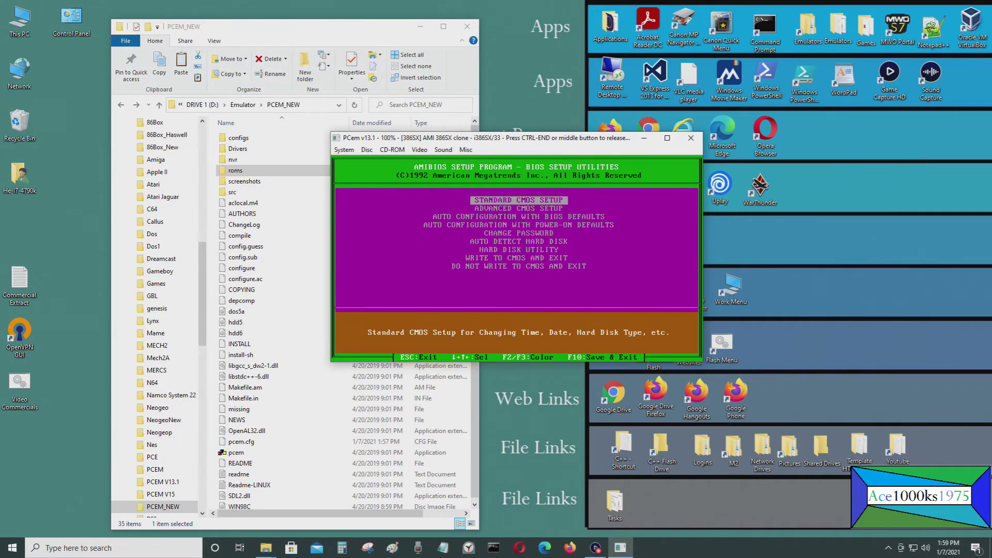
pyautogui.press('Down')
pyautogui.press('Down')
pyautogui.press('Down')
pyautogui.press('Down')
pyautogui.press('Down')
pyautogui.press('Down')
pyautogui.press('Down')
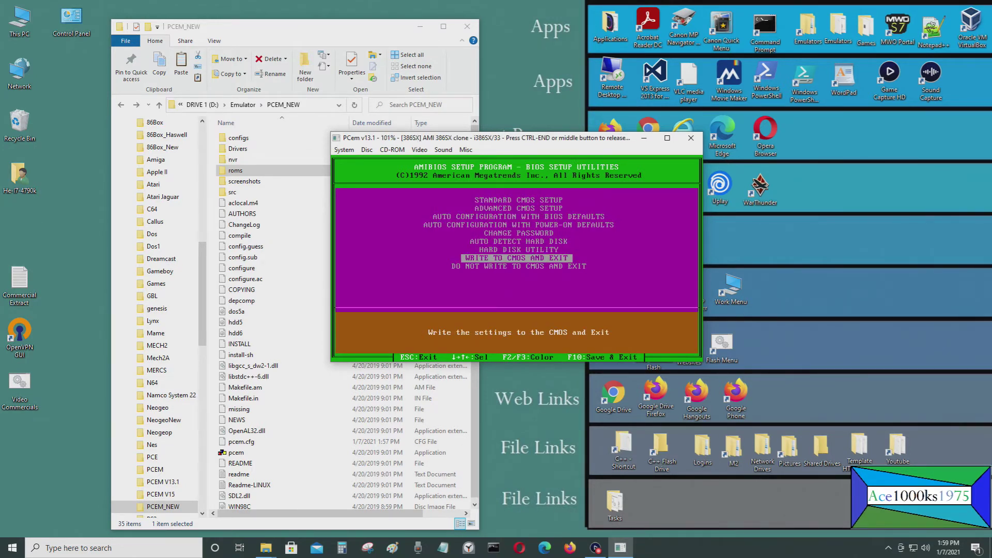
pyautogui.press('Return')
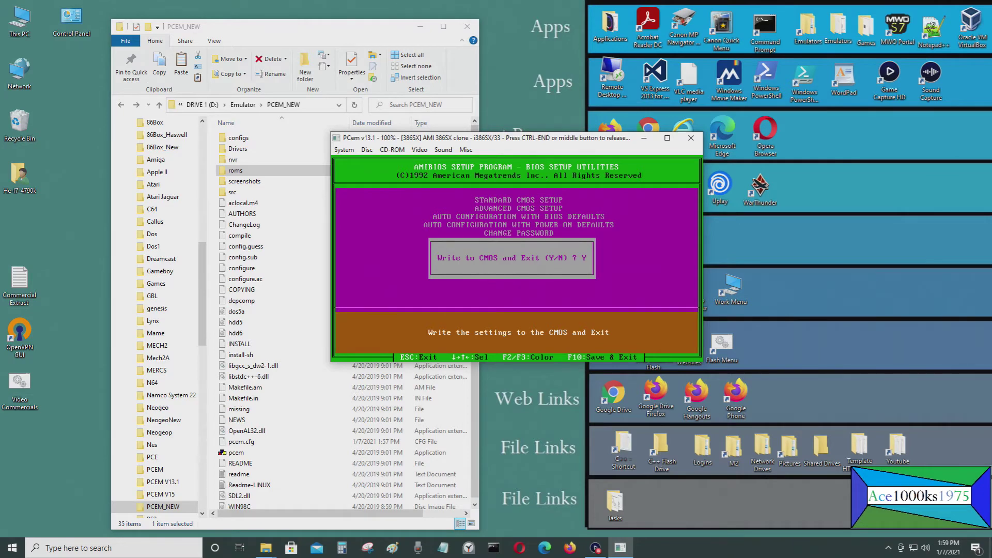
pyautogui.press('Return')
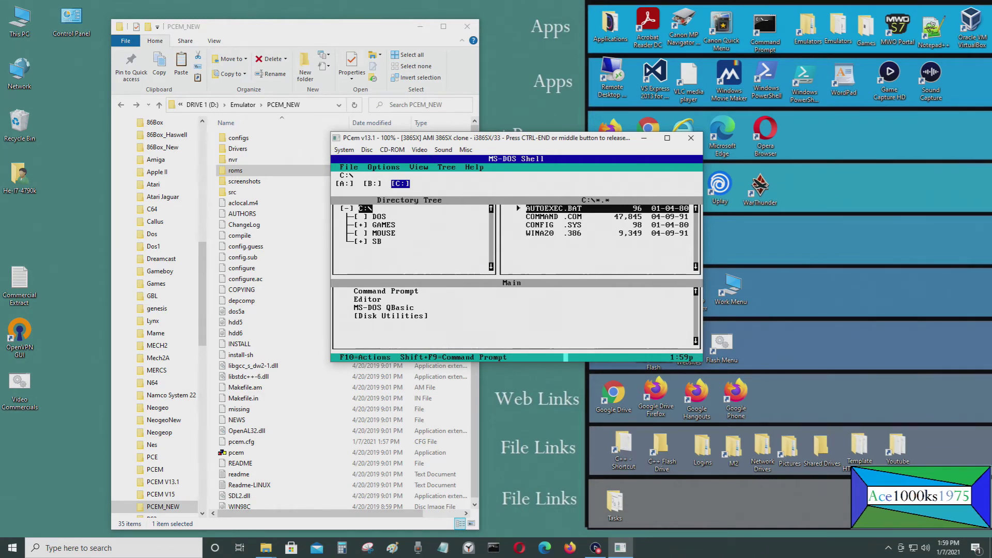
# Step: Exit the MS-DOS Shell and list the root directory of drive C with dir
pyautogui.click(352, 167)
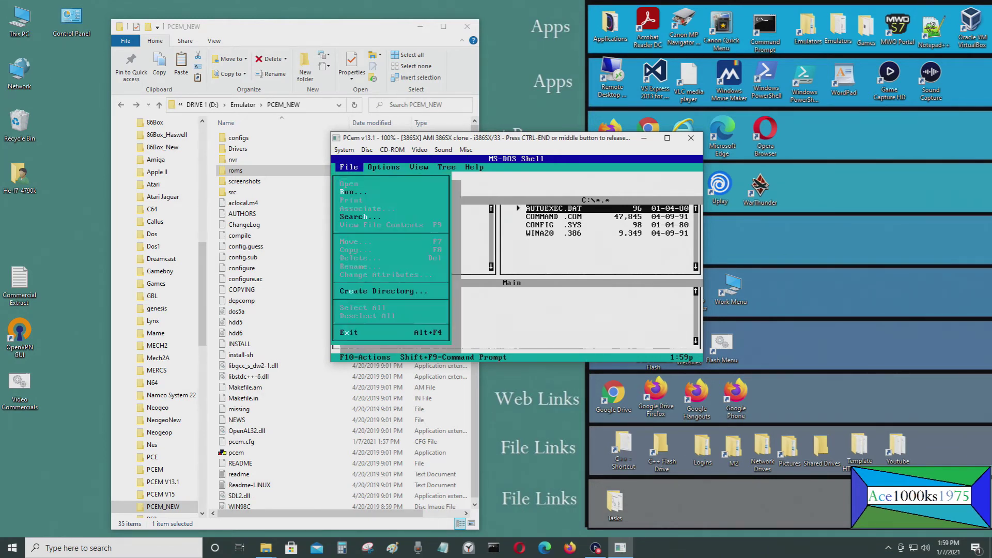
pyautogui.click(350, 332)
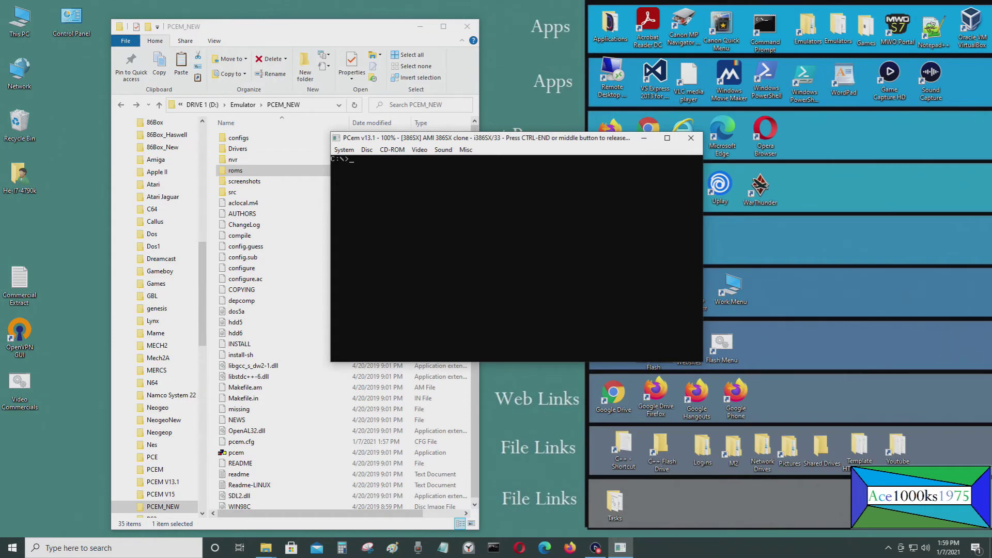
pyautogui.hotkey('ctrl', 'End')
pyautogui.click(534, 204)
pyautogui.write('ir')
pyautogui.press('Return')
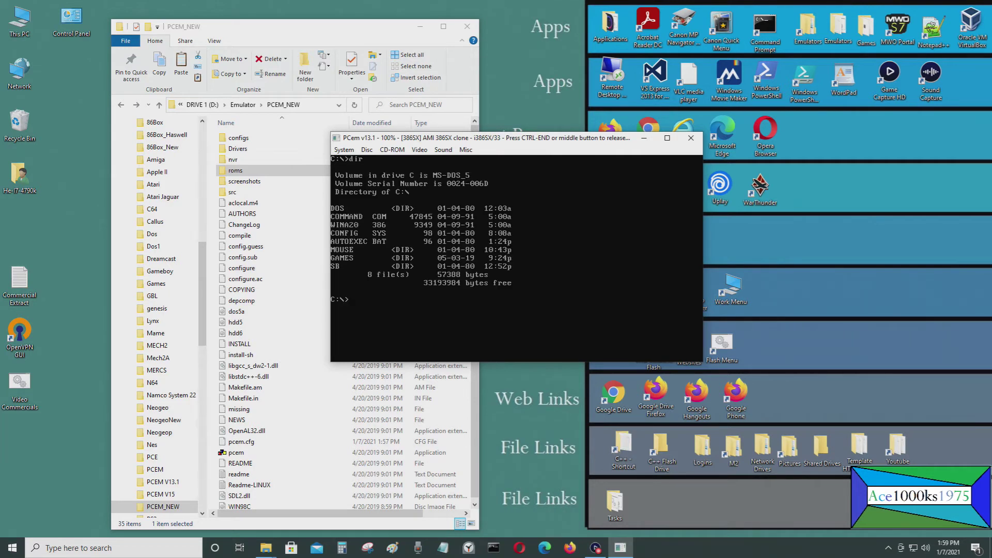
# Step: Try to switch to drive D: and run the exit command at the DOS prompt
pyautogui.write('d:')
pyautogui.press('Return')
pyautogui.write('di')
pyautogui.press('BackSpace')
pyautogui.press('BackSpace')
pyautogui.write('exit')
pyautogui.press('Return')
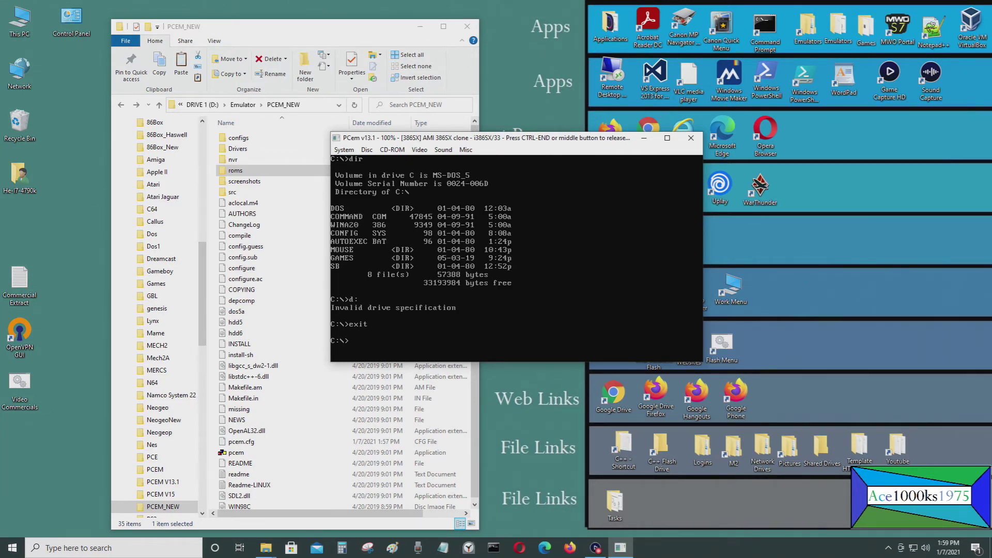
# Step: Release the captured mouse and shut down the 386SX machine
pyautogui.hotkey('ctrl', 'End')
pyautogui.click(344, 149)
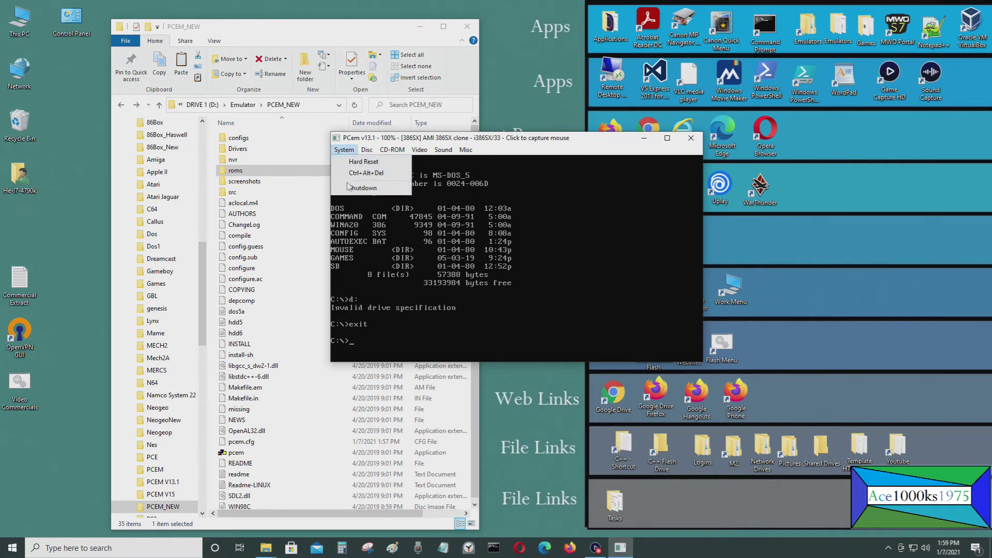
pyautogui.click(348, 188)
pyautogui.click(419, 265)
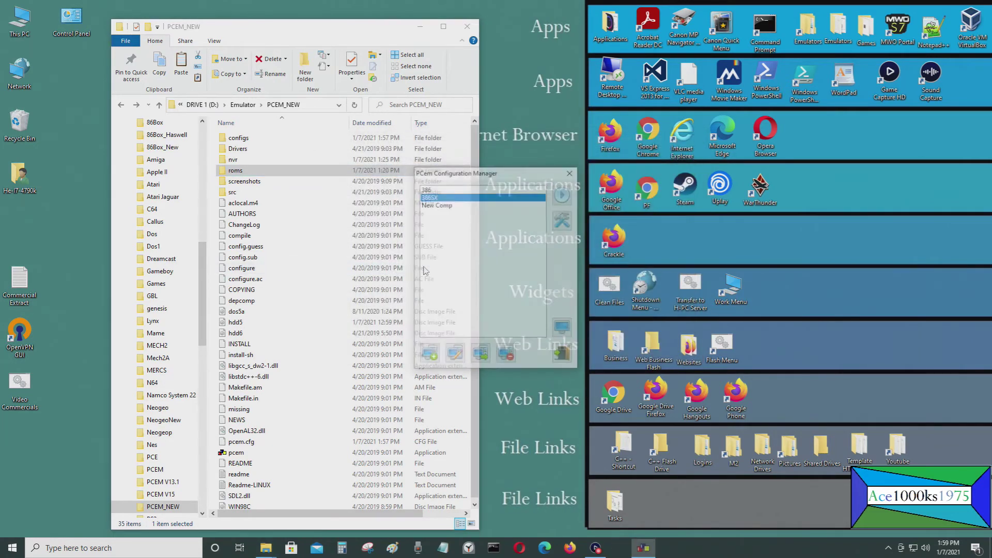
# Step: Open the drive settings of the 386SX configuration and select Drive 2 (D:) as the hard drive to configure
pyautogui.click(563, 221)
pyautogui.click(486, 232)
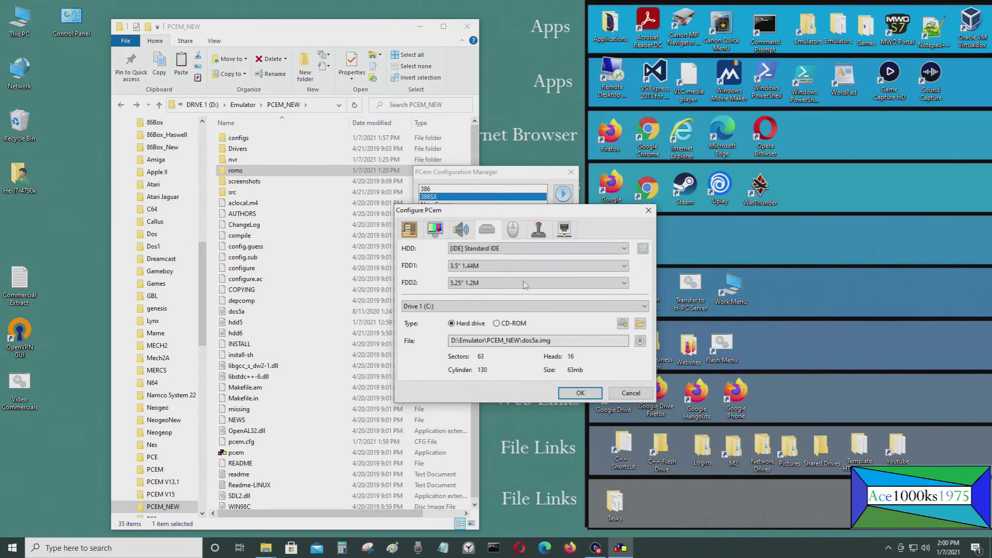
pyautogui.click(592, 310)
pyautogui.click(488, 323)
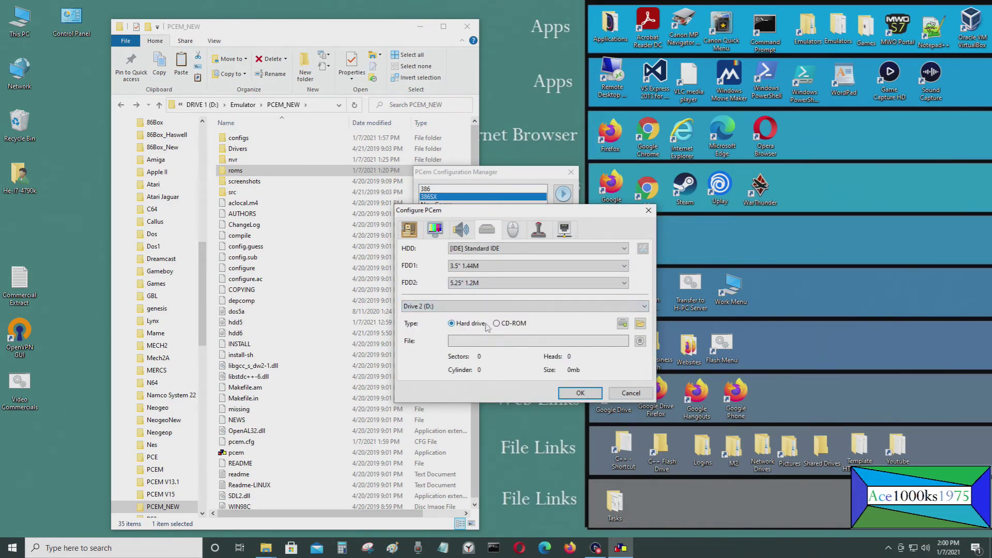
# Step: Load the D Drive disc image from D:\Emulator\PCEM V15\386 SX for Drive 2 (D:)
pyautogui.click(640, 325)
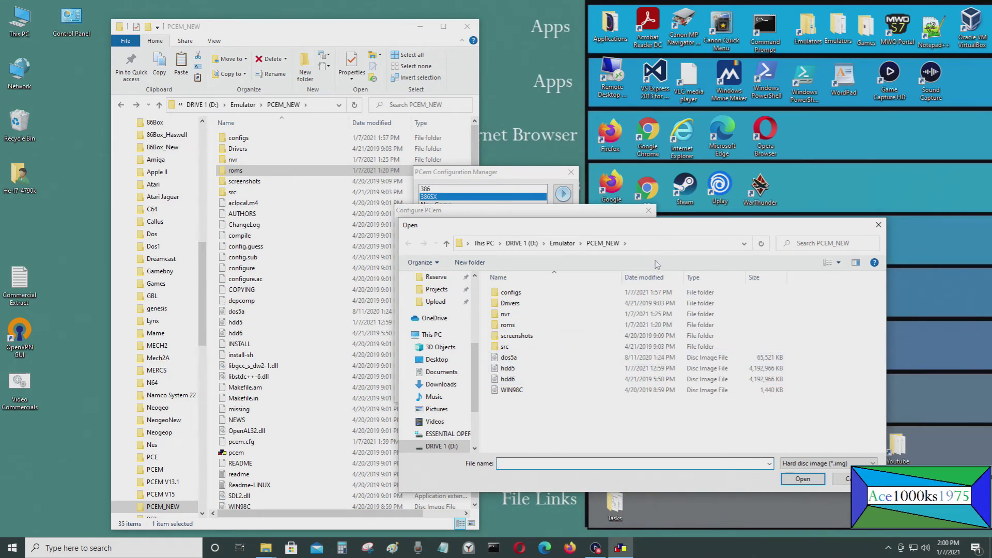
pyautogui.click(656, 243)
pyautogui.click(652, 244)
pyautogui.press('BackSpace')
pyautogui.press('BackSpace')
pyautogui.press('BackSpace')
pyautogui.press('BackSpace')
pyautogui.press('BackSpace')
pyautogui.press('BackSpace')
pyautogui.press('BackSpace')
pyautogui.press('BackSpace')
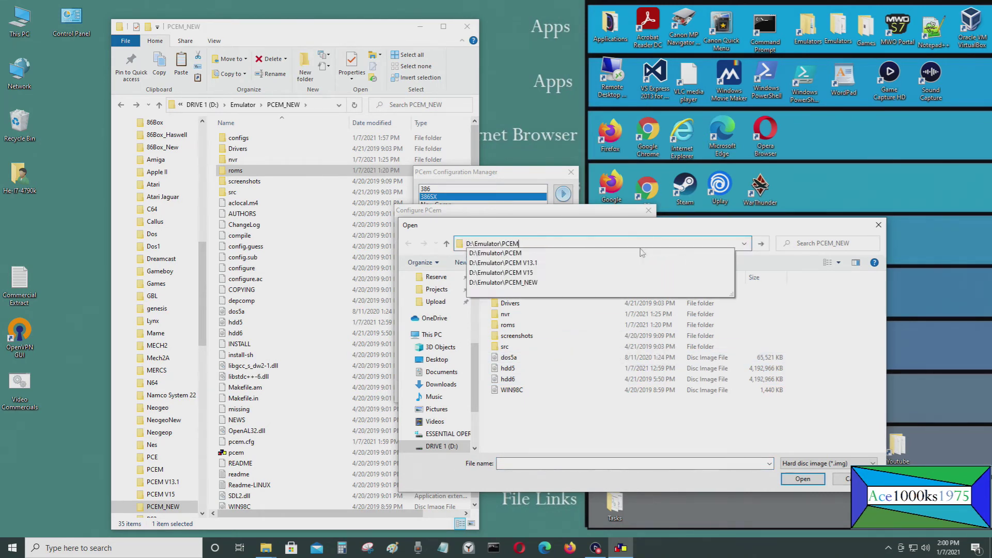
pyautogui.press('Return')
pyautogui.scroll(-2, 536, 432)
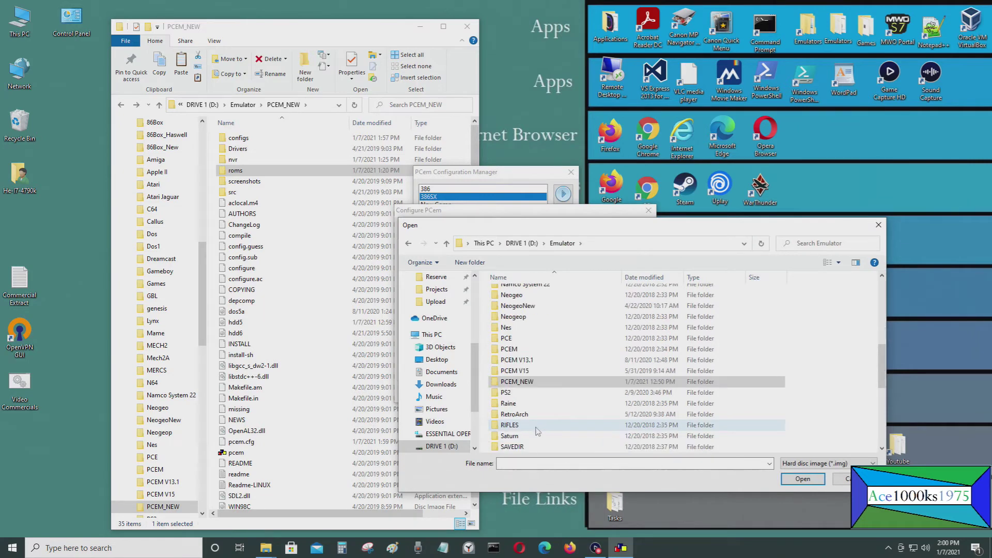
pyautogui.doubleClick(542, 370)
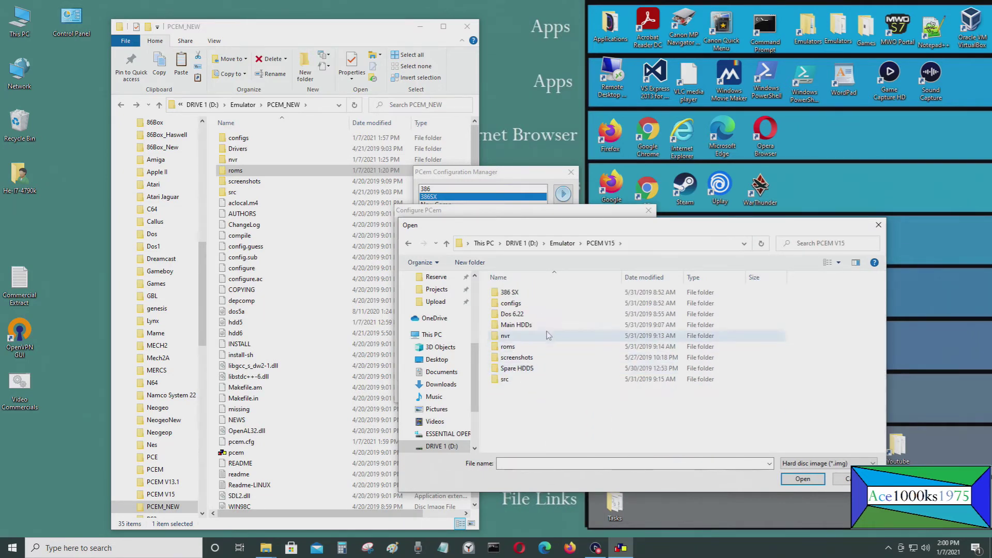
pyautogui.doubleClick(549, 293)
pyautogui.click(549, 303)
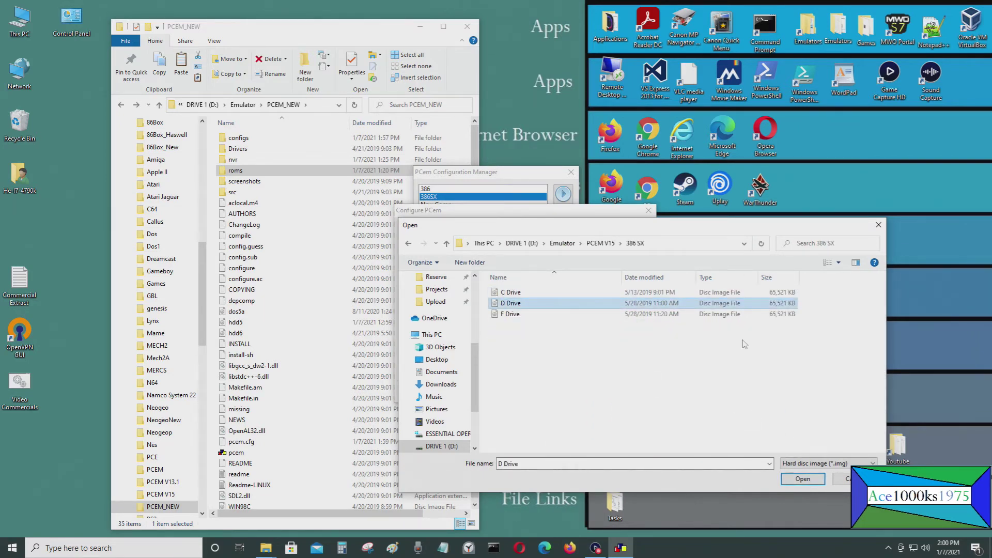
pyautogui.click(803, 479)
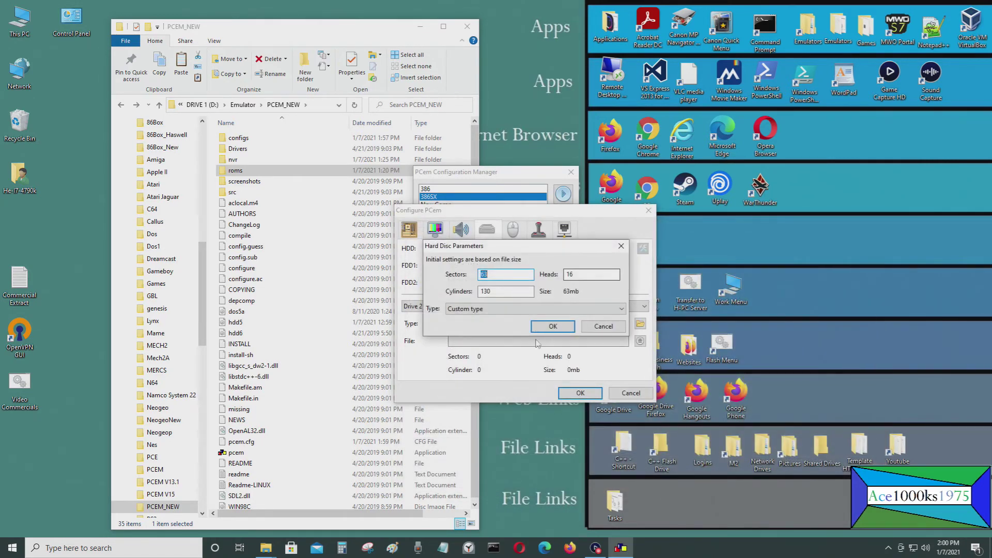
# Step: Choose Type 04 (940 cylinders, 8 heads, 62MB) for the hard disc and save the machine configuration
pyautogui.click(546, 309)
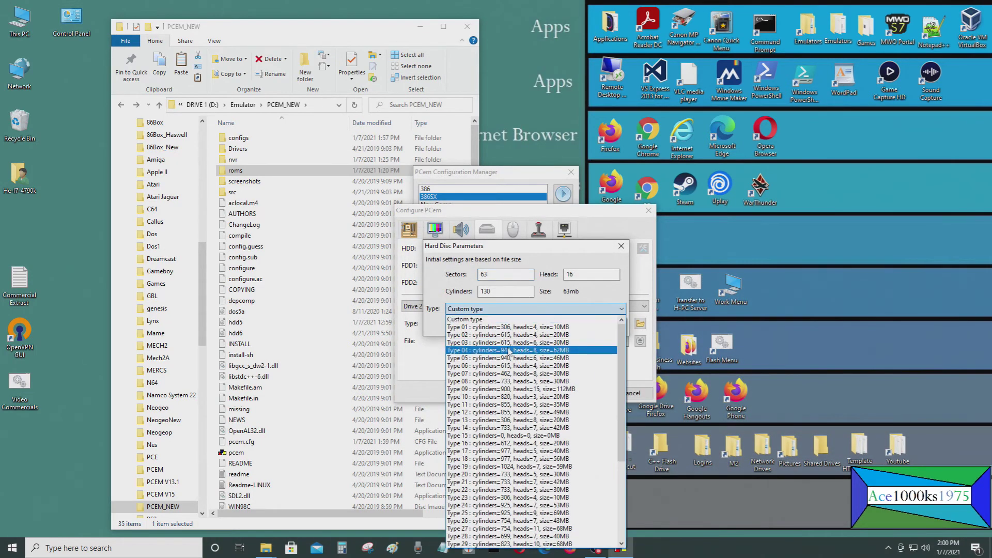
pyautogui.click(532, 353)
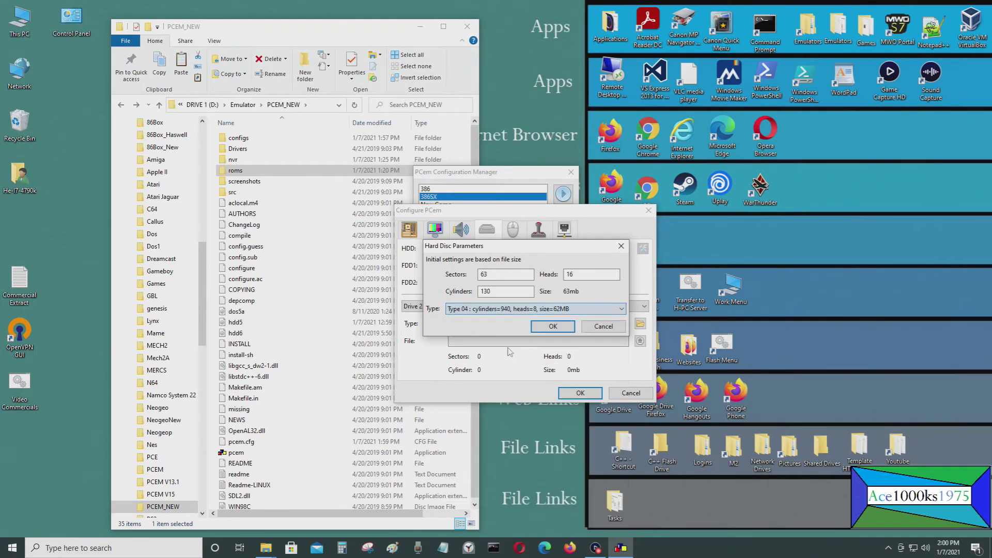
pyautogui.click(553, 326)
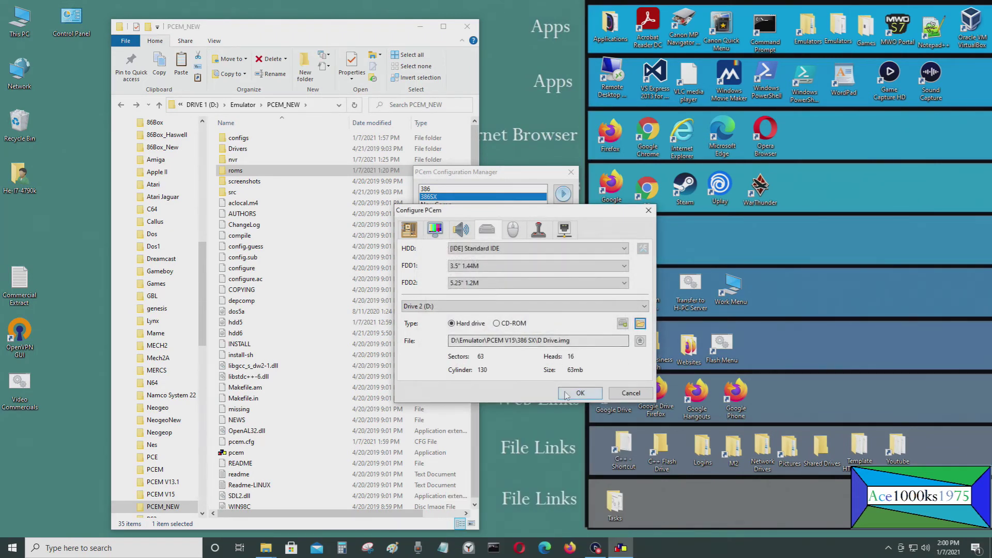
pyautogui.click(566, 394)
# Step: Start the reconfigured 386SX machine and perform a hard reset
pyautogui.click(563, 194)
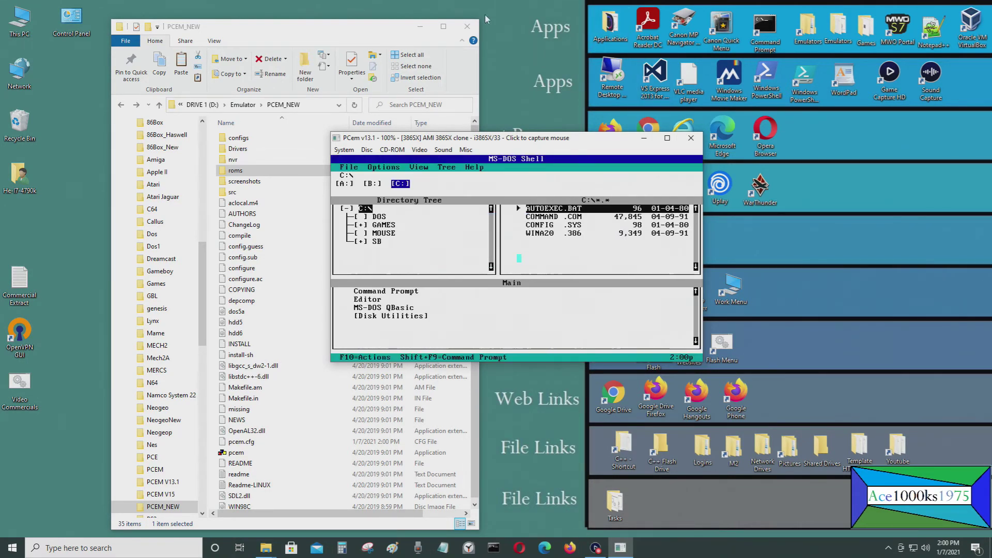
pyautogui.click(344, 153)
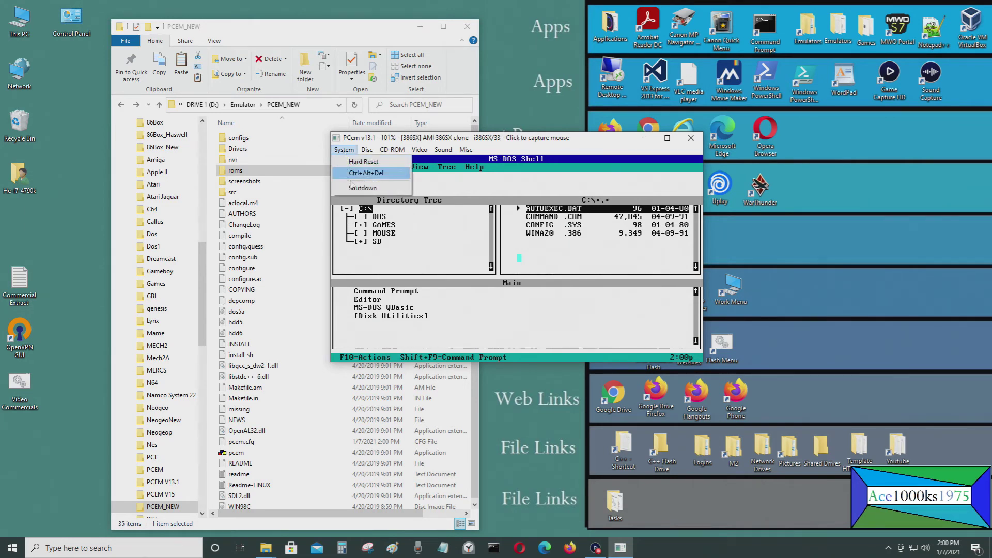
pyautogui.click(372, 164)
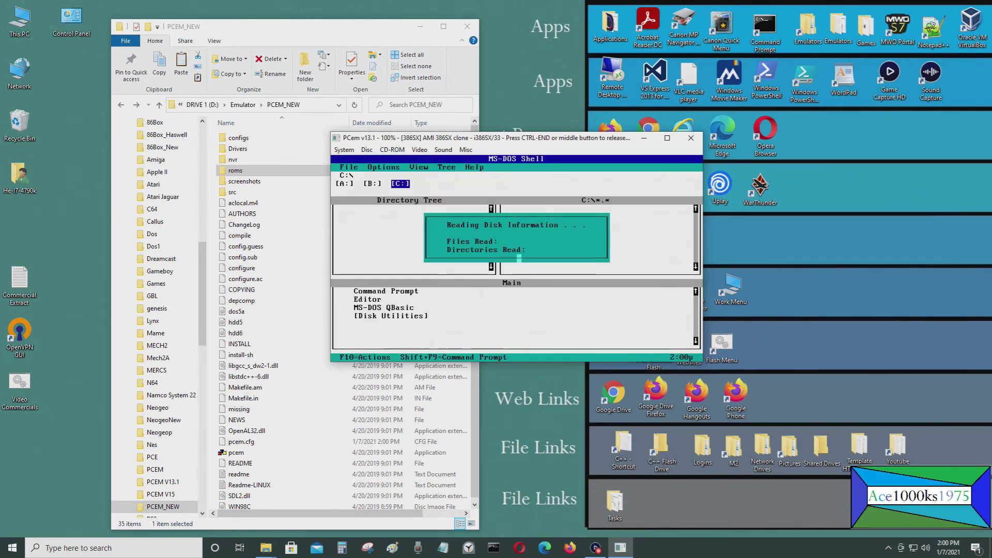
pyautogui.press('F1')
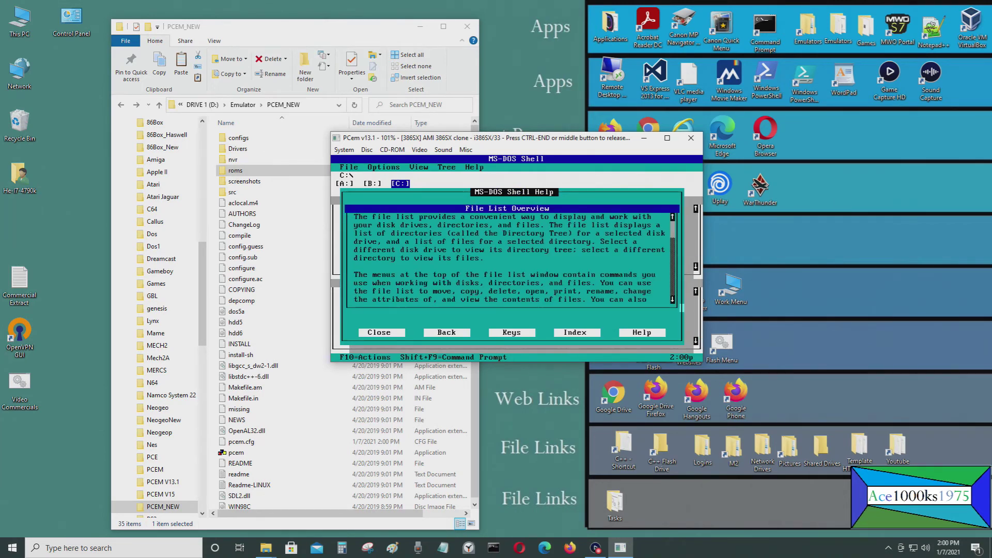
pyautogui.click(465, 332)
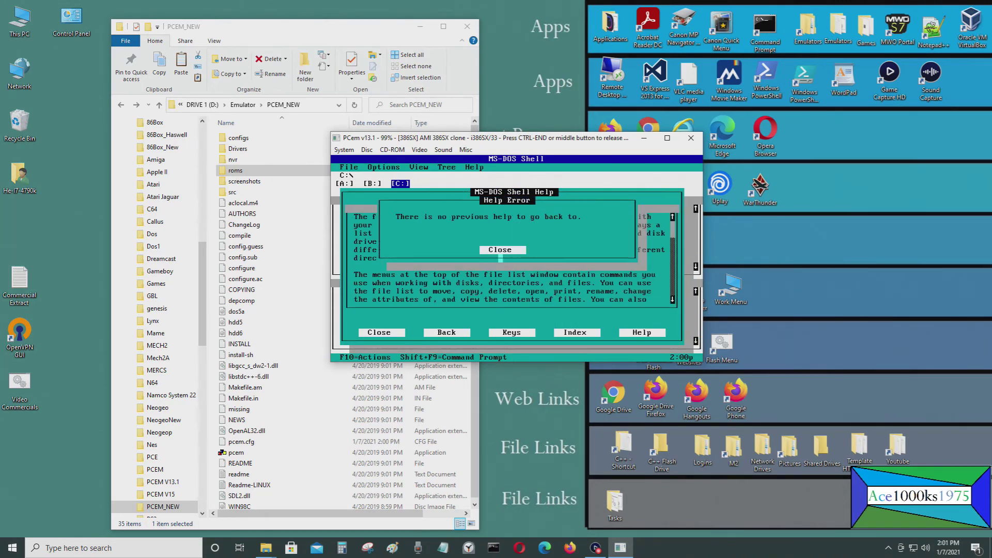
pyautogui.click(500, 250)
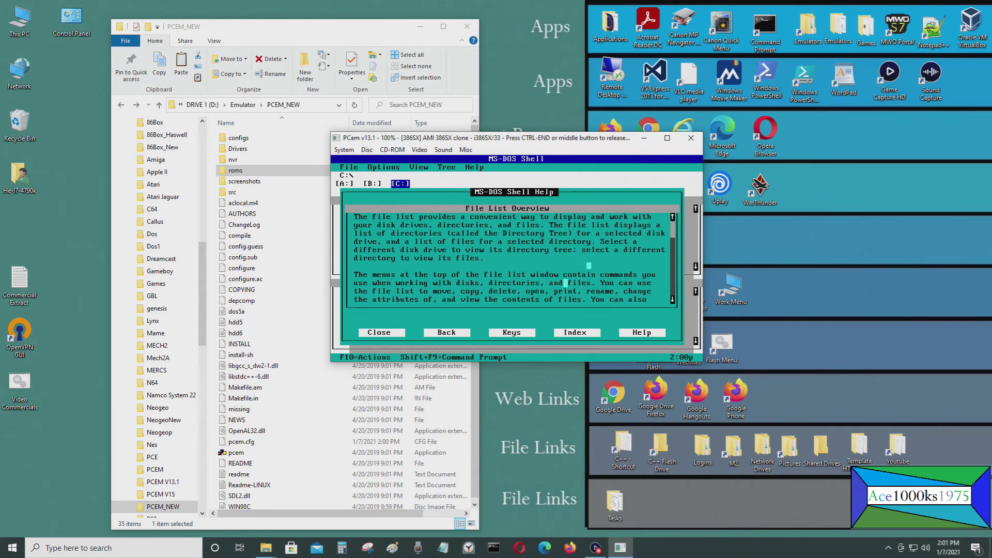
pyautogui.click(375, 333)
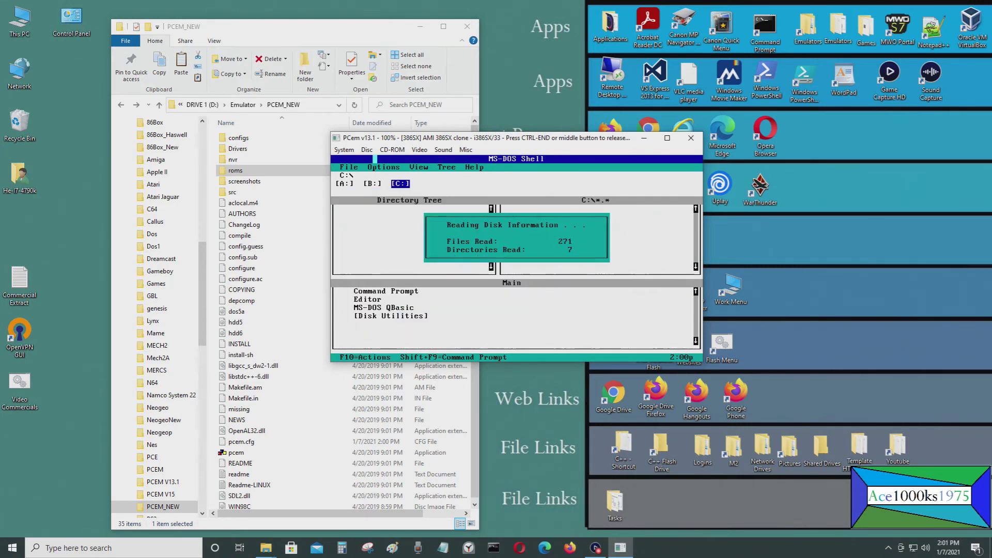
# Step: Exit the MS-DOS Shell to the DOS prompt
pyautogui.click(344, 167)
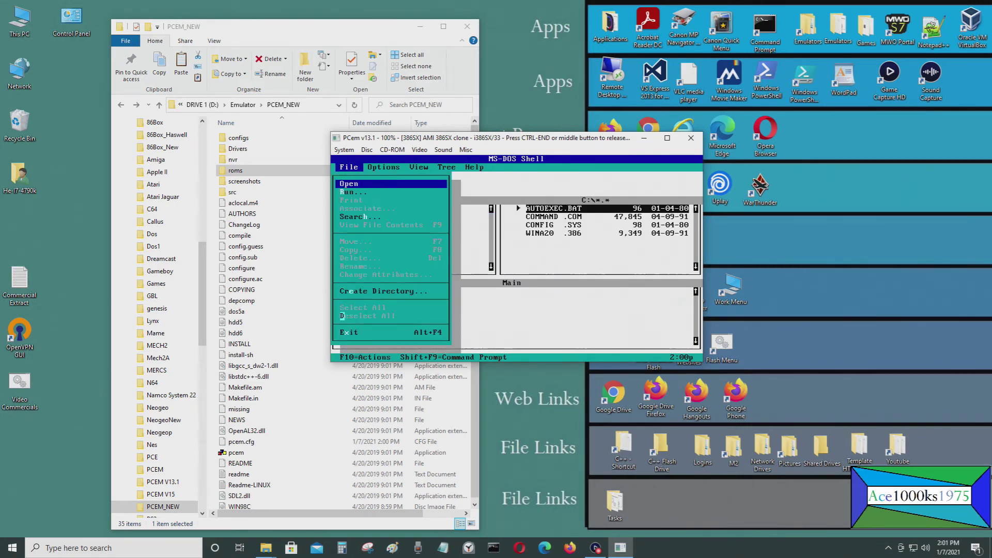
pyautogui.click(347, 341)
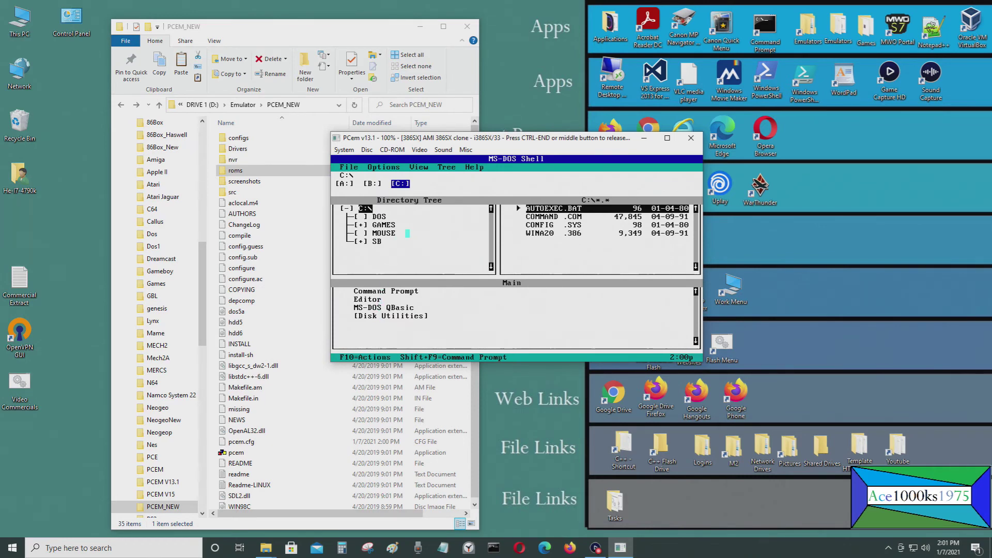
pyautogui.click(352, 167)
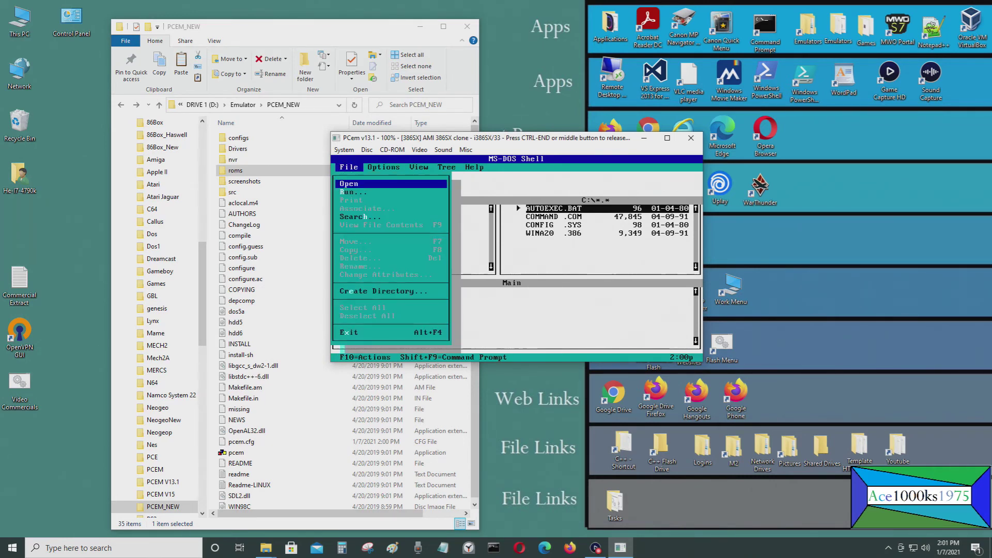
pyautogui.click(347, 341)
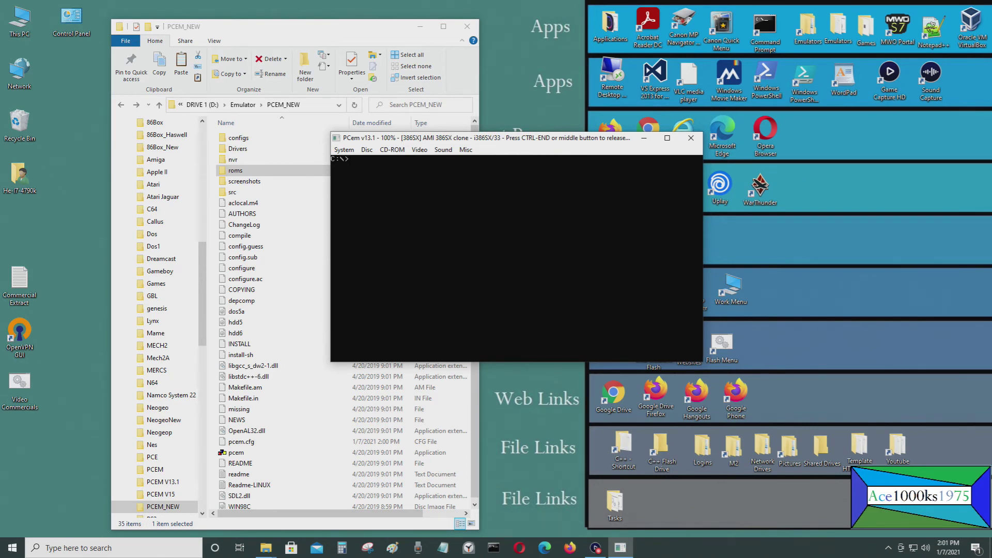
# Step: Release the mouse, reset the 386SX machine and enter the AMI BIOS setup during start-up
pyautogui.hotkey('ctrl', 'End')
pyautogui.click(344, 149)
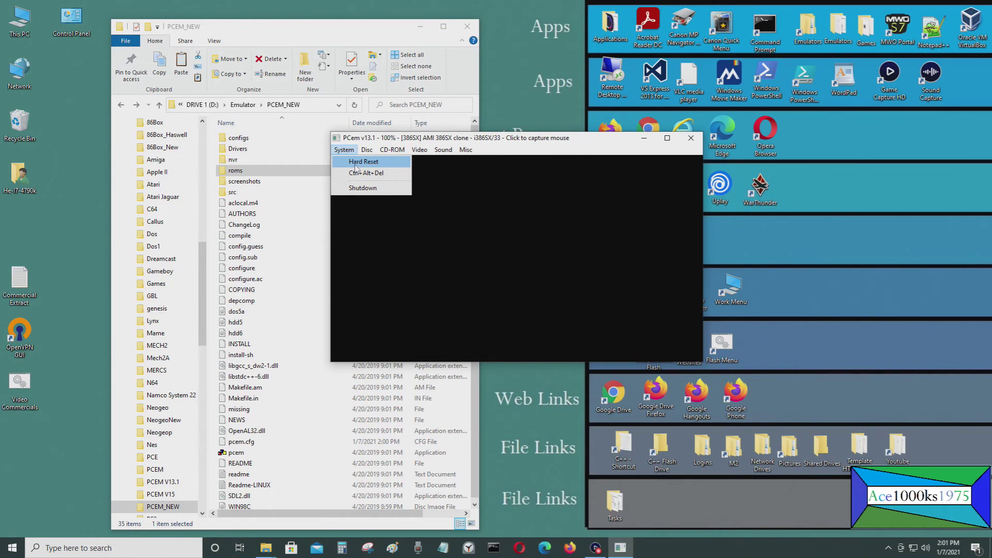
pyautogui.click(355, 163)
pyautogui.click(355, 171)
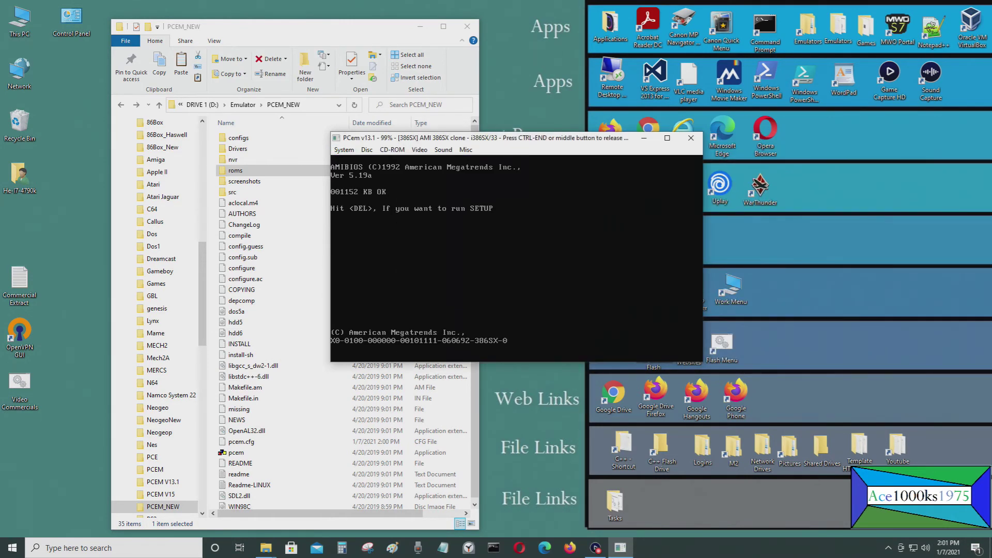
pyautogui.press('Delete')
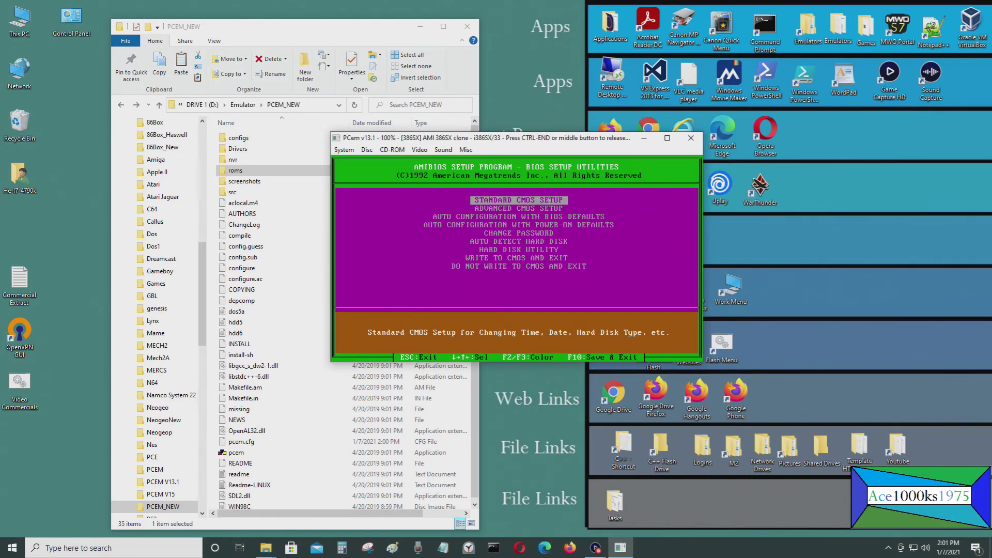
# Step: Open the Standard CMOS Setup and continue past the warning page
pyautogui.press('Down')
pyautogui.press('Up')
pyautogui.press('Return')
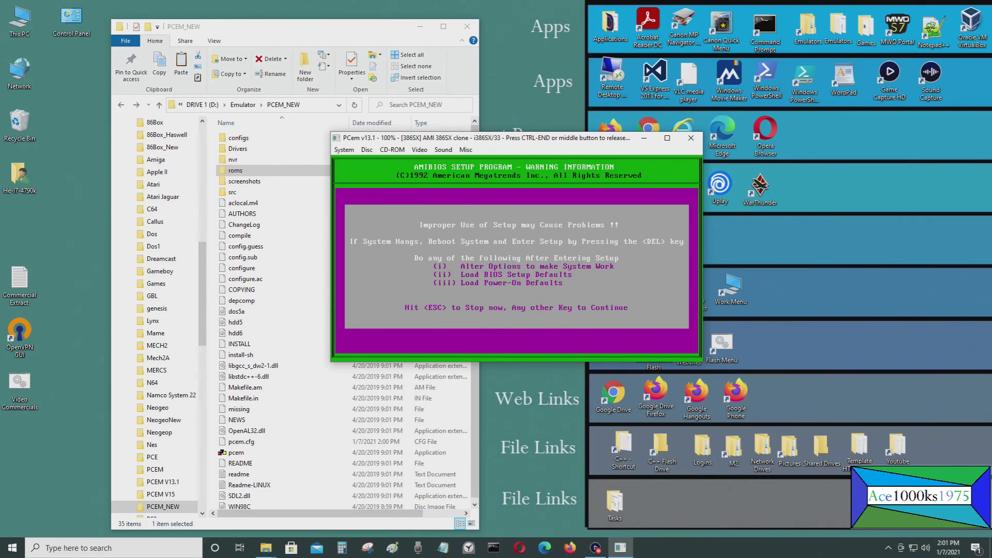
pyautogui.press('Return')
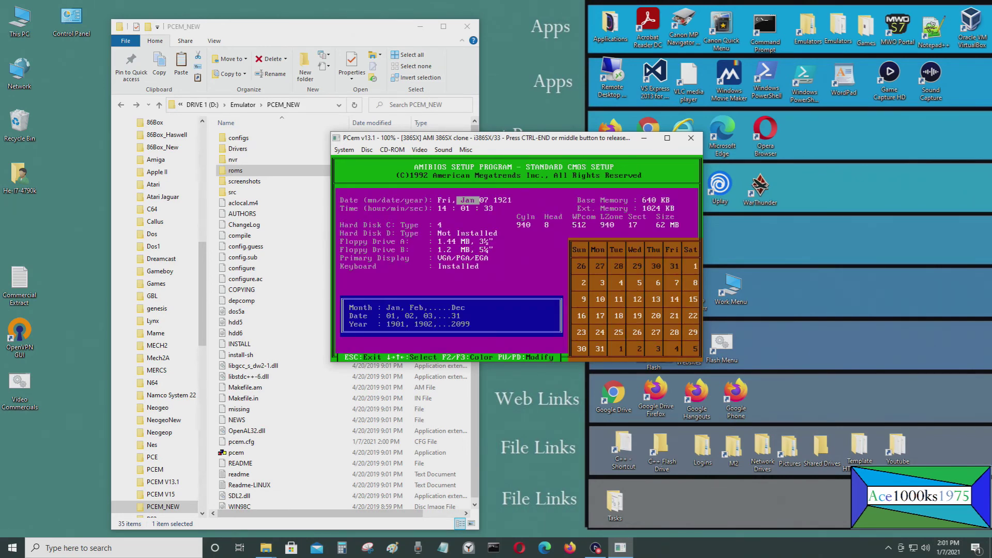
# Step: Set Hard Disk D to Type 4 in the Standard CMOS Setup and return to the main BIOS page
pyautogui.press('Right')
pyautogui.press('Right')
pyautogui.press('Right')
pyautogui.press('Right')
pyautogui.press('Right')
pyautogui.press('Down')
pyautogui.press('Down')
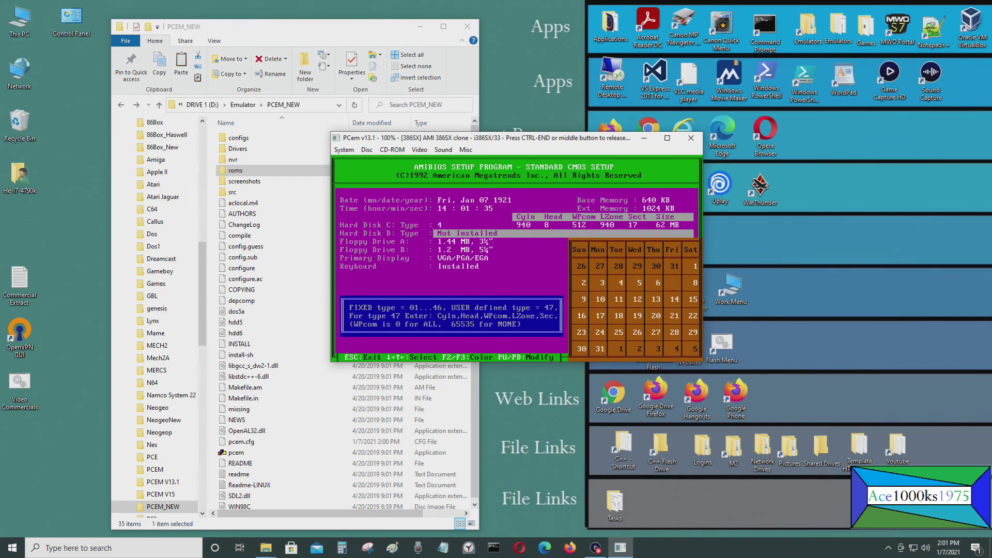
pyautogui.press('Down')
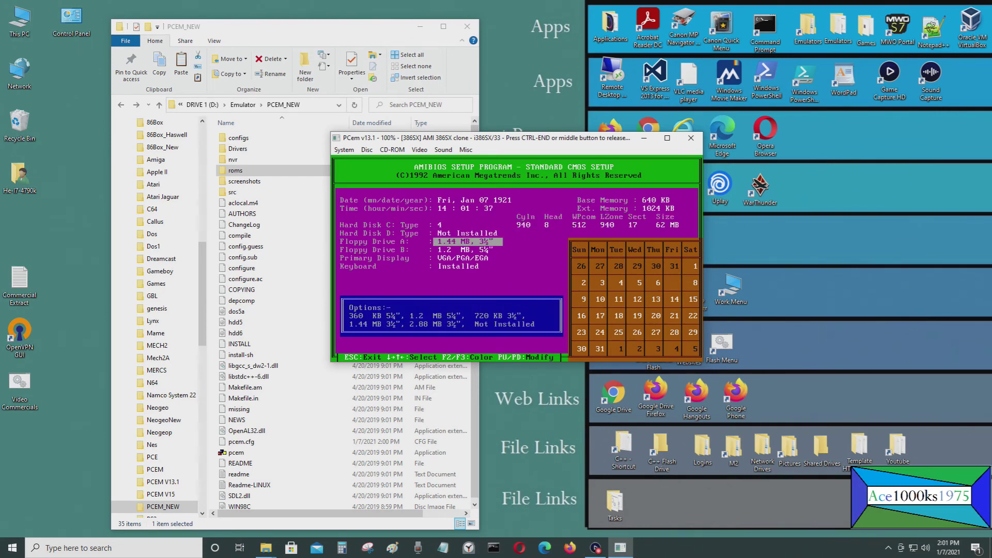
pyautogui.press('Up')
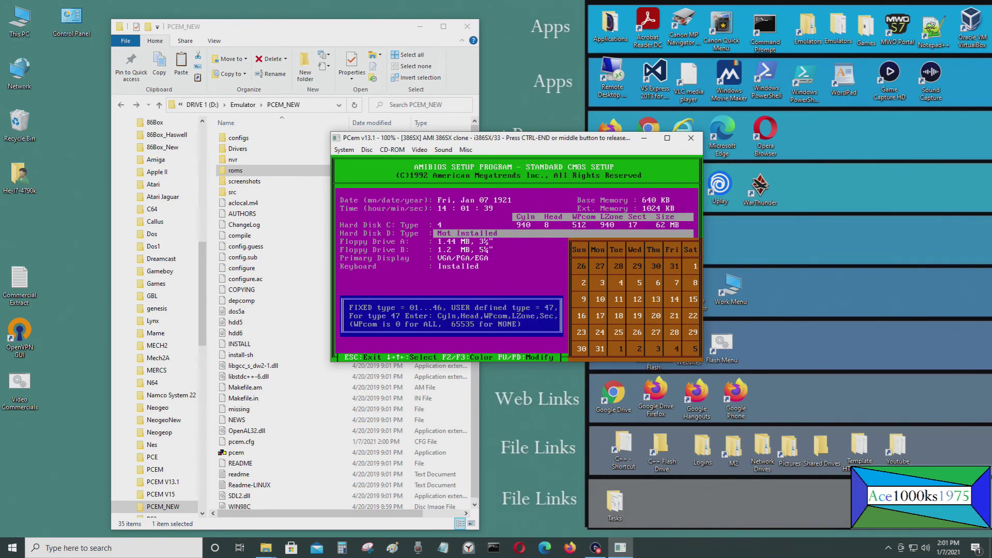
pyautogui.press('pagedown')
pyautogui.press('pagedown')
pyautogui.press('pagedown')
pyautogui.press('pagedown')
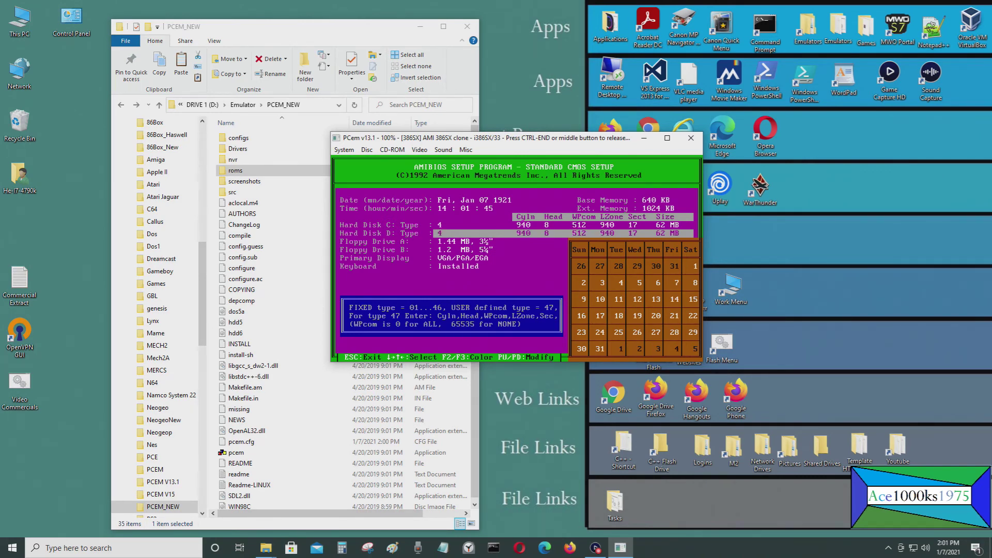
pyautogui.press('Escape')
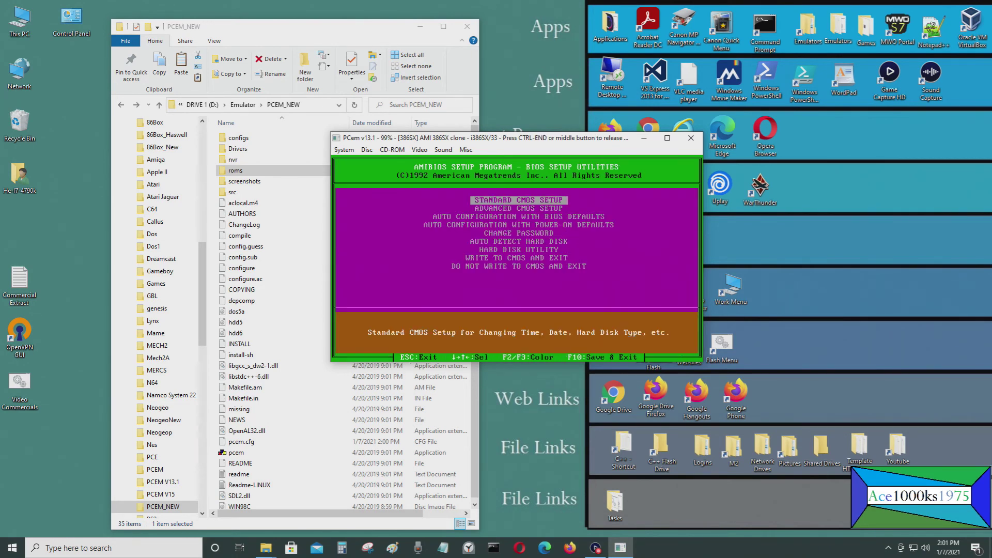
# Step: Write the settings to CMOS and exit the BIOS setup, answering Y to the confirmation
pyautogui.press('Down')
pyautogui.press('Down')
pyautogui.press('Down')
pyautogui.press('Down')
pyautogui.press('Down')
pyautogui.press('Down')
pyautogui.press('Down')
pyautogui.press('Return')
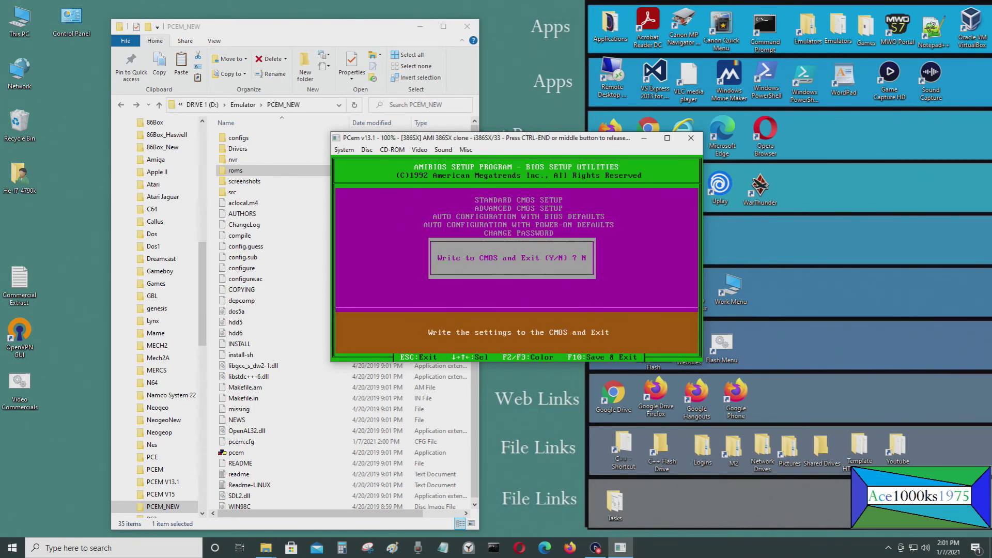
pyautogui.press('y')
pyautogui.press('Return')
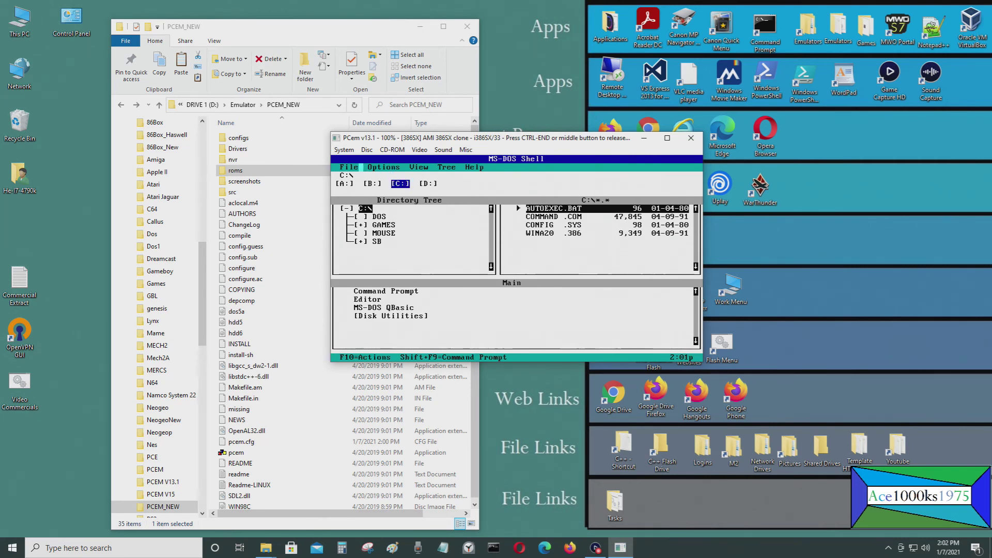
# Step: Exit the MS-DOS Shell to the C: prompt and write exit on the command line
pyautogui.click(352, 166)
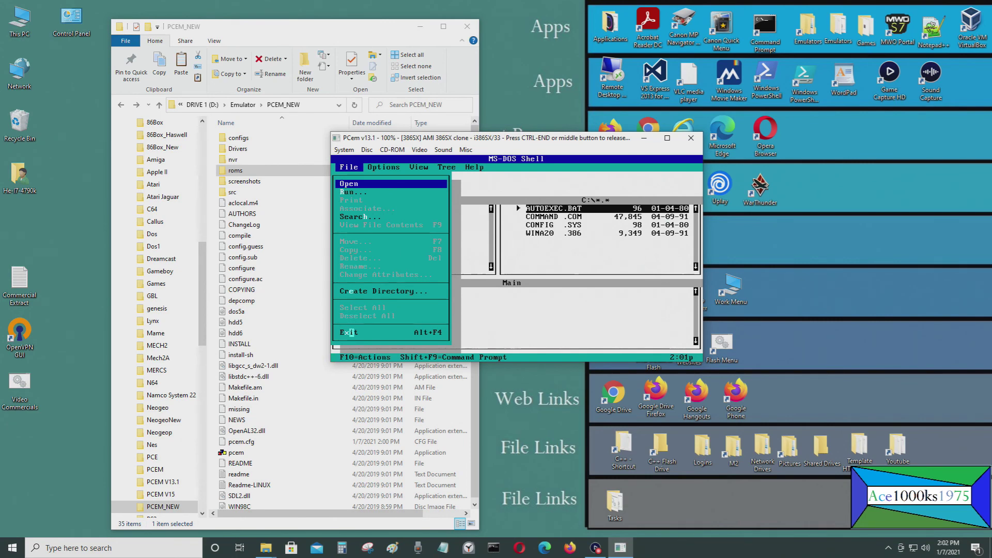
pyautogui.click(349, 333)
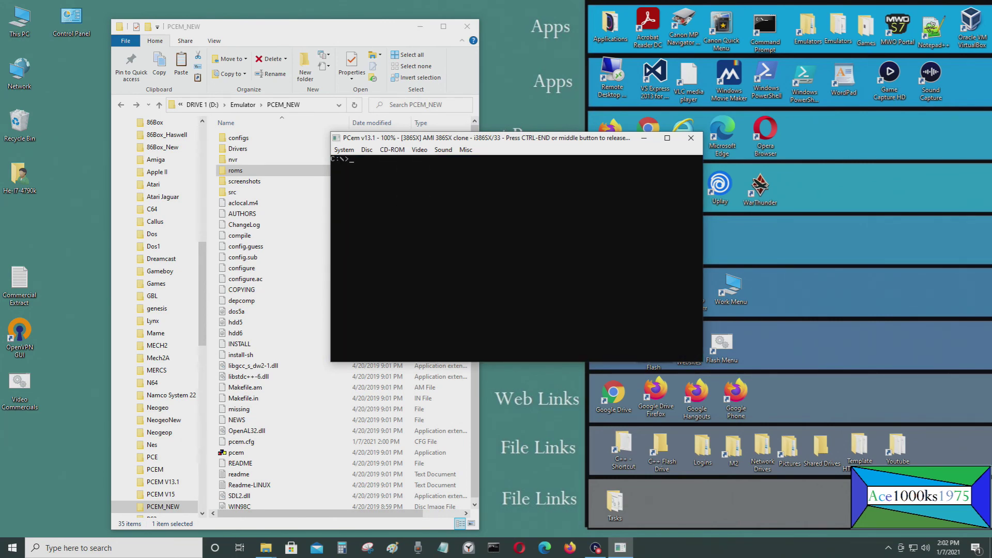
pyautogui.write('exit')
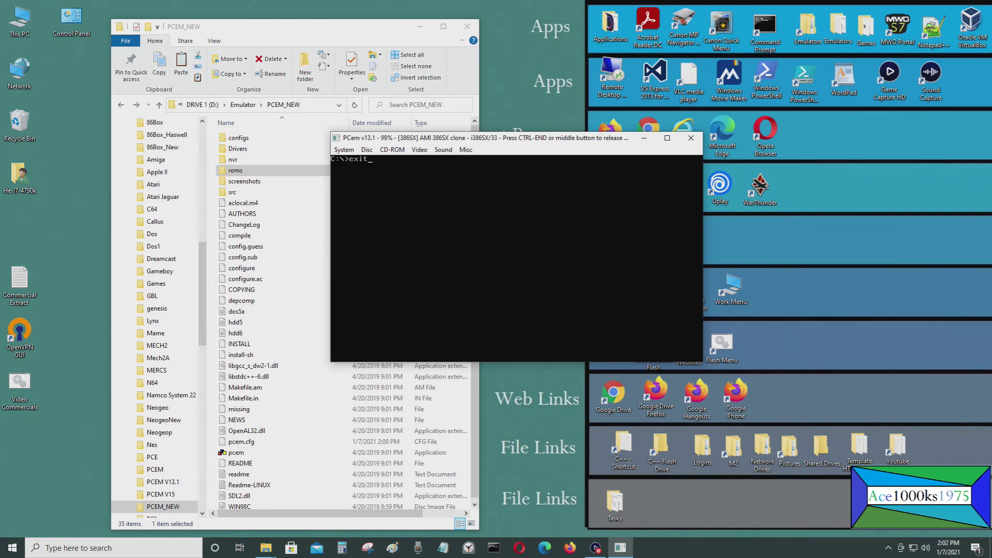
# Step: Release the captured mouse from the emulated machine and examine the video options for the fullscreen toggle
pyautogui.hotkey('ctrl', 'End')
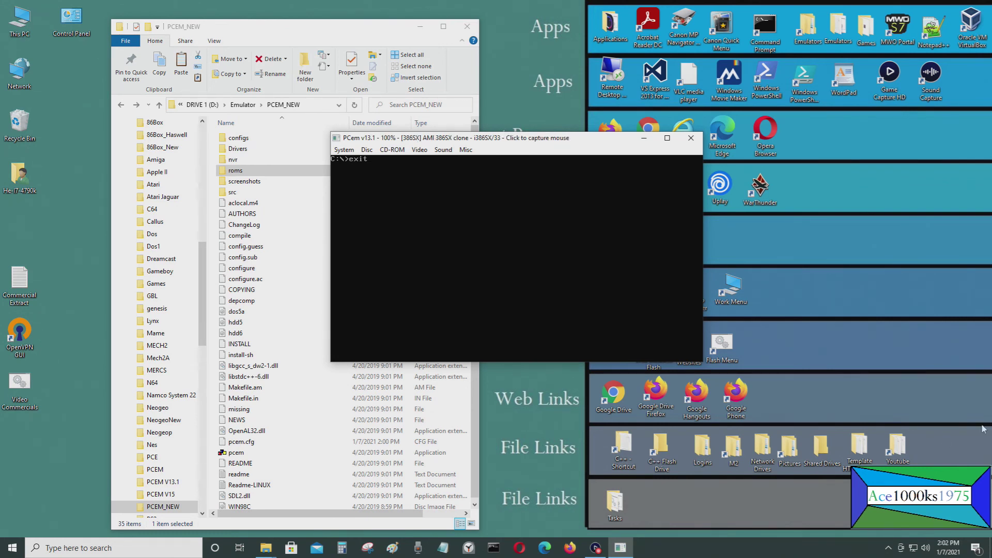
pyautogui.click(932, 355)
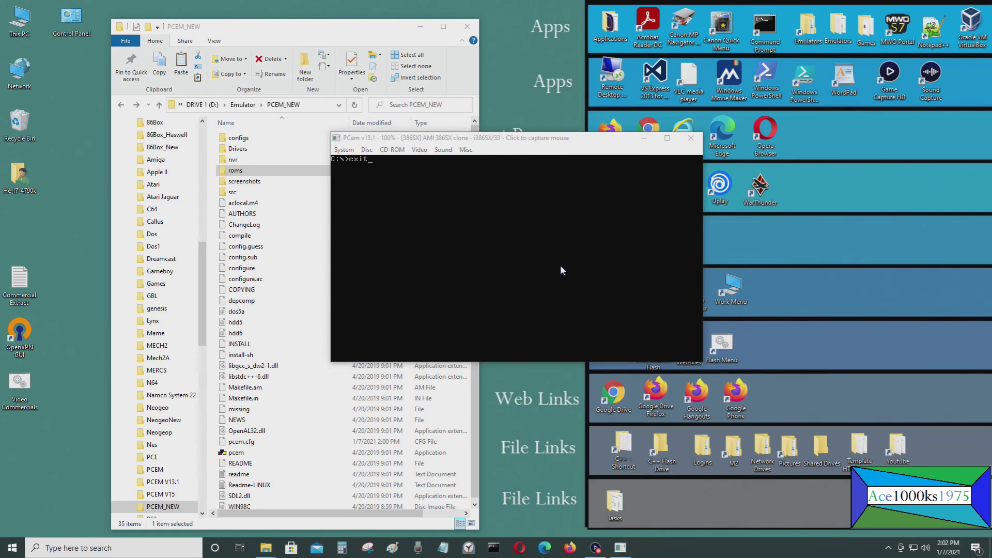
pyautogui.click(531, 231)
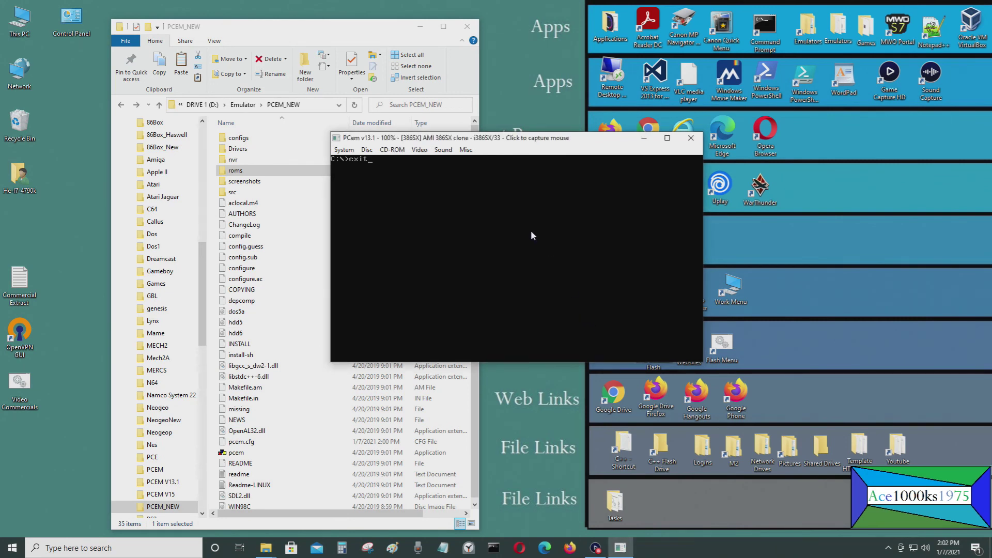
pyautogui.click(490, 230)
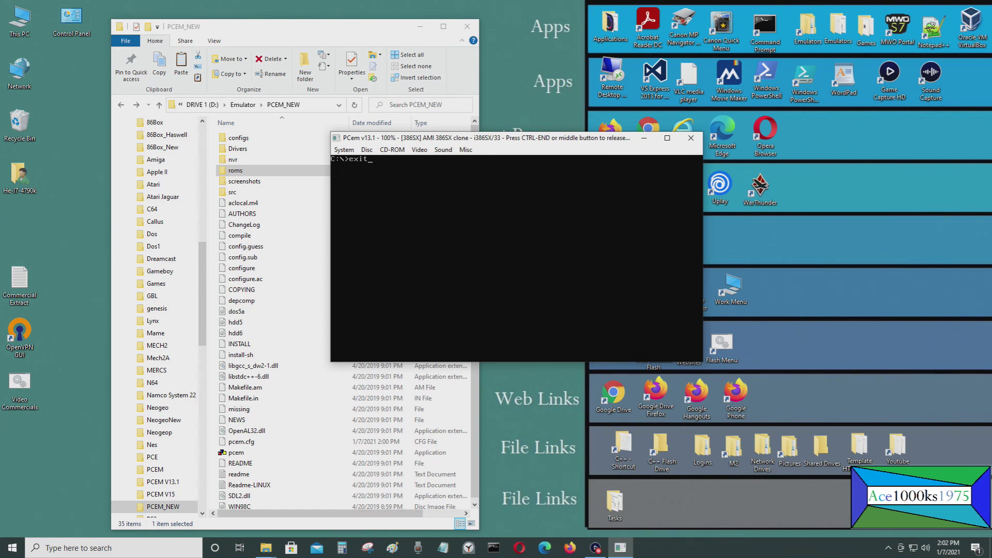
pyautogui.hotkey('ctrl', 'End')
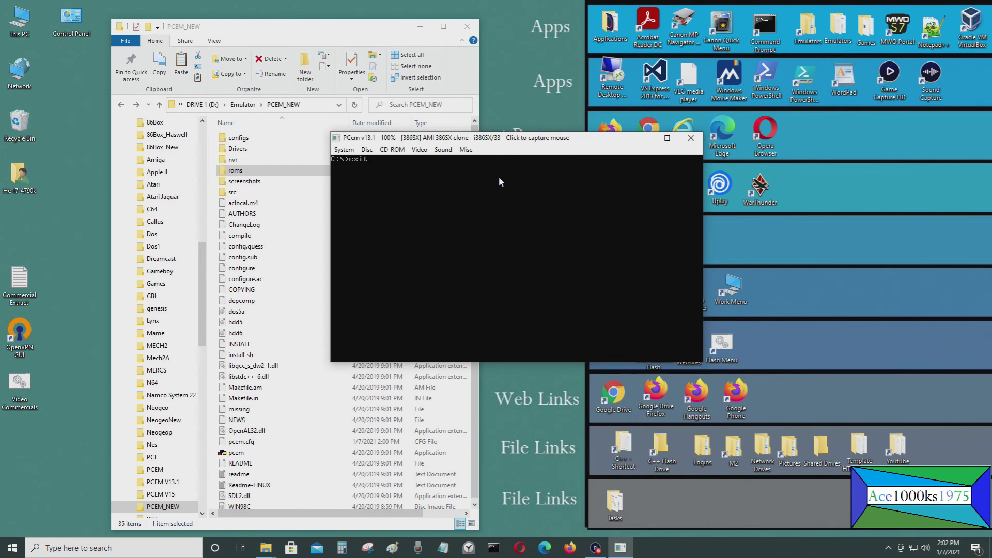
pyautogui.click(424, 151)
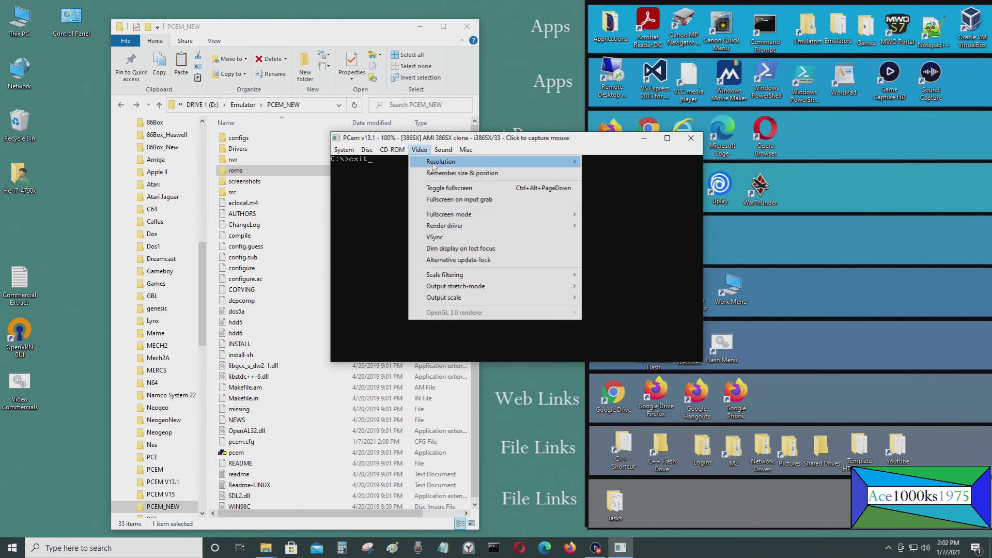
pyautogui.moveTo(462, 216)
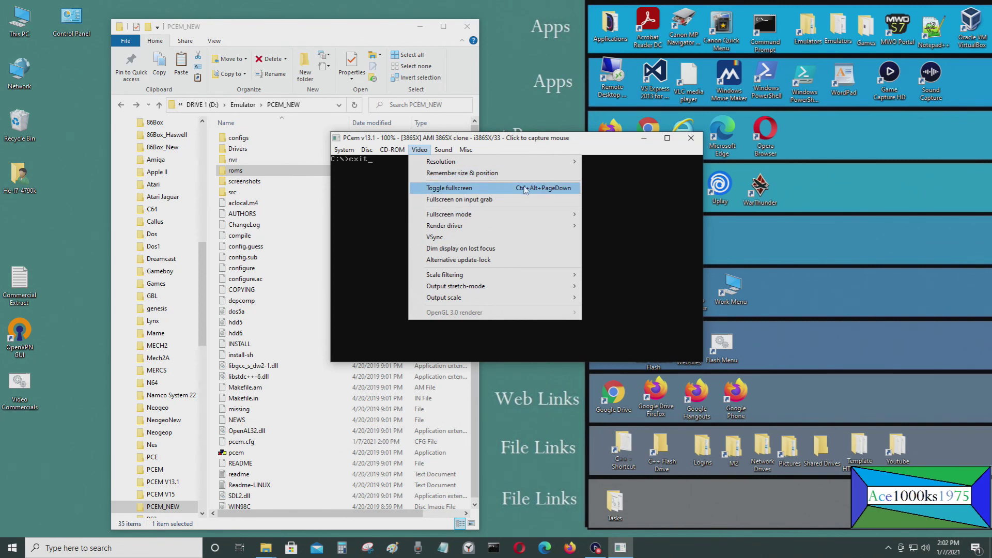
pyautogui.click(603, 200)
pyautogui.click(603, 200)
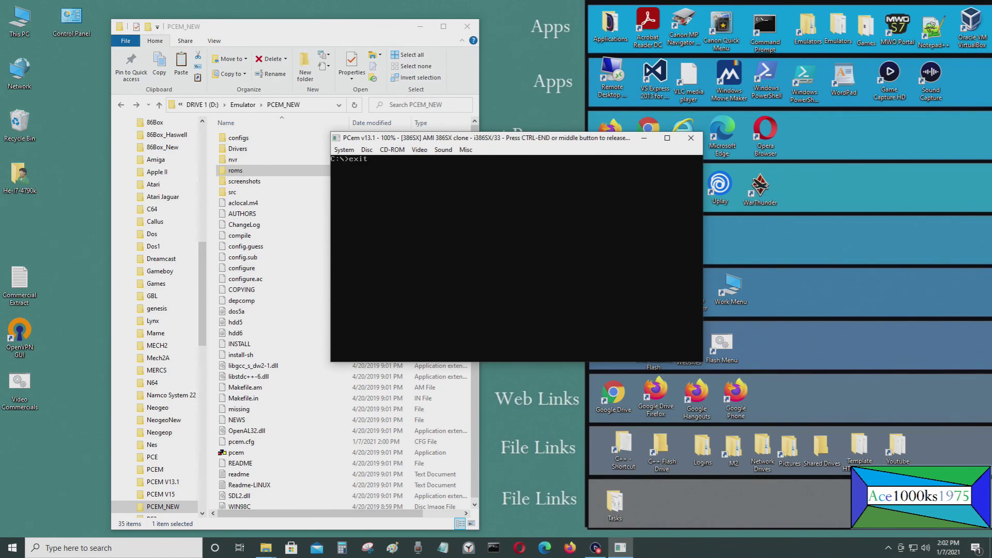